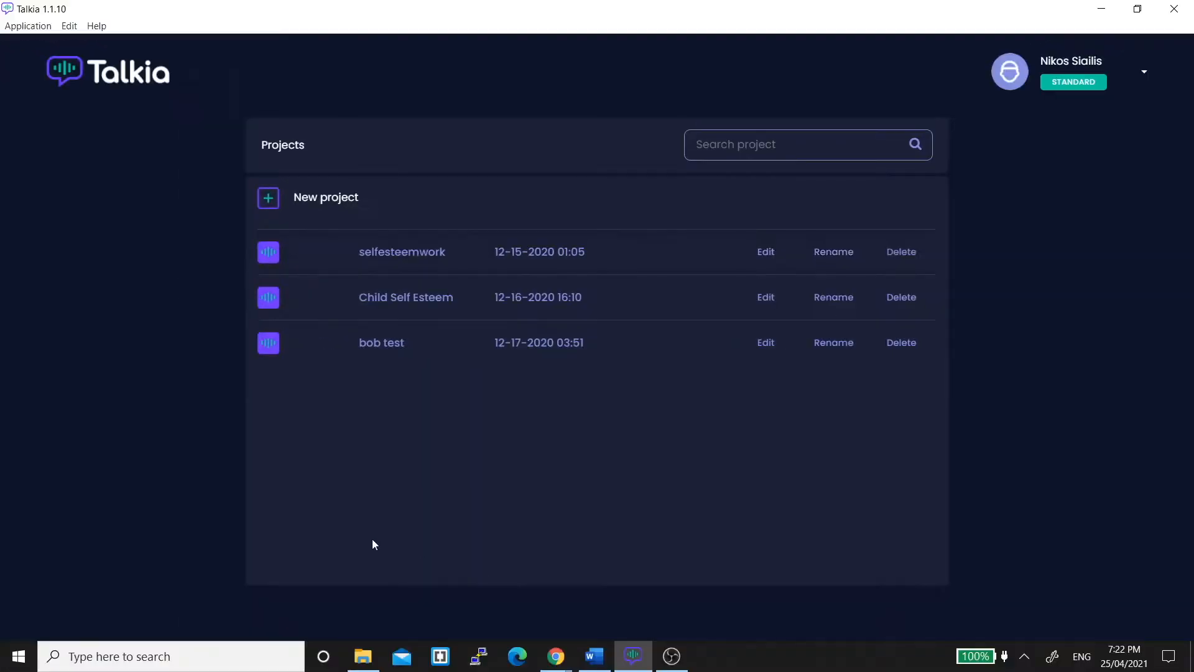
Create a new project named "Test - Project".
{"action": "left_click", "coordinate": [347, 200]}
{"action": "left_click", "coordinate": [544, 318]}
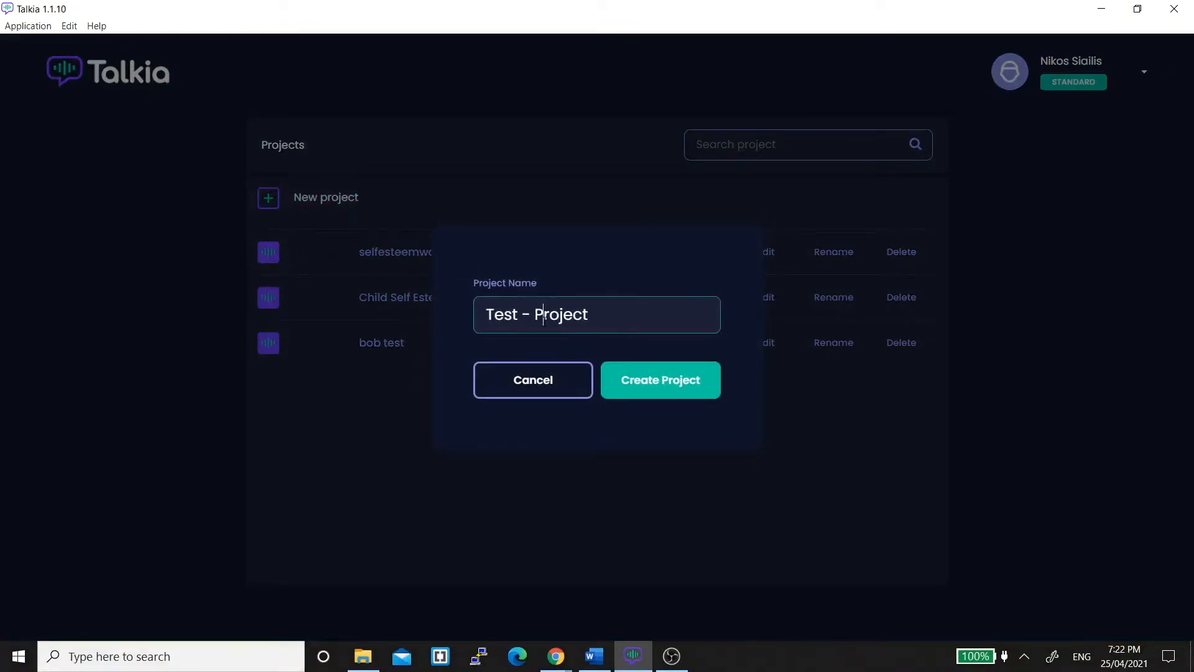
{"action": "left_click", "coordinate": [663, 386]}
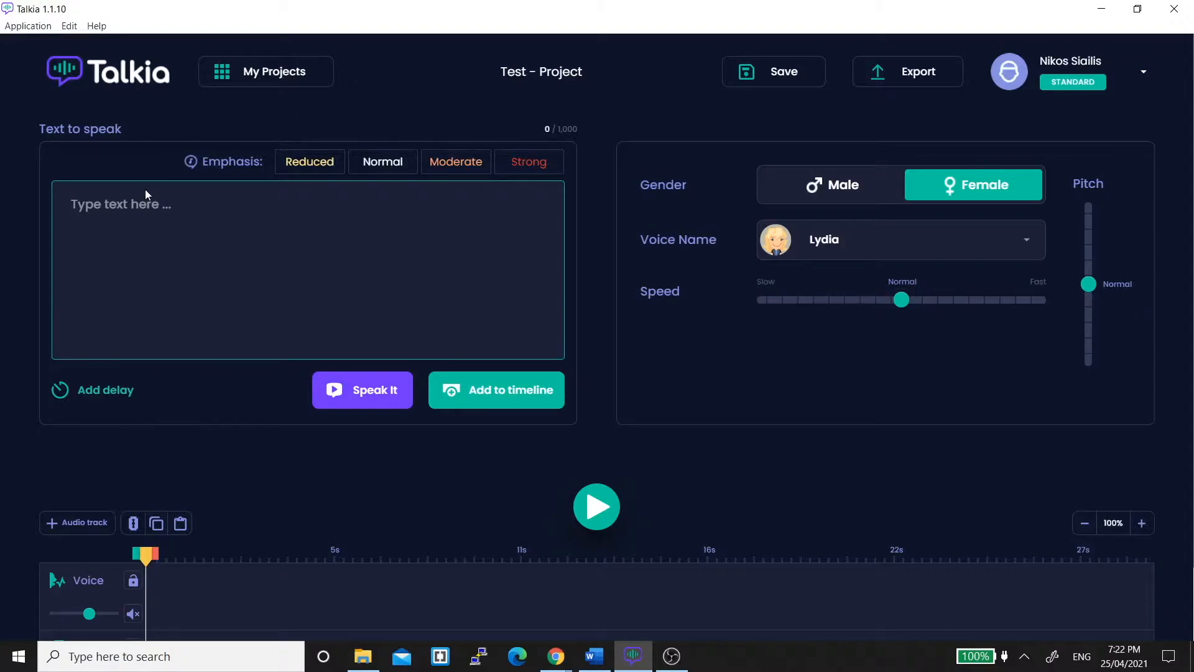
Paste the Oz Winery paragraph as the text to speak and preview it.
{"action": "type", "text": "For the wine-sipping and Cosmo-loving parents who only came here because their children demanded so, the Oz Winery is the place for you. The best time of the year to visit Kansas is during the Halloween season."}
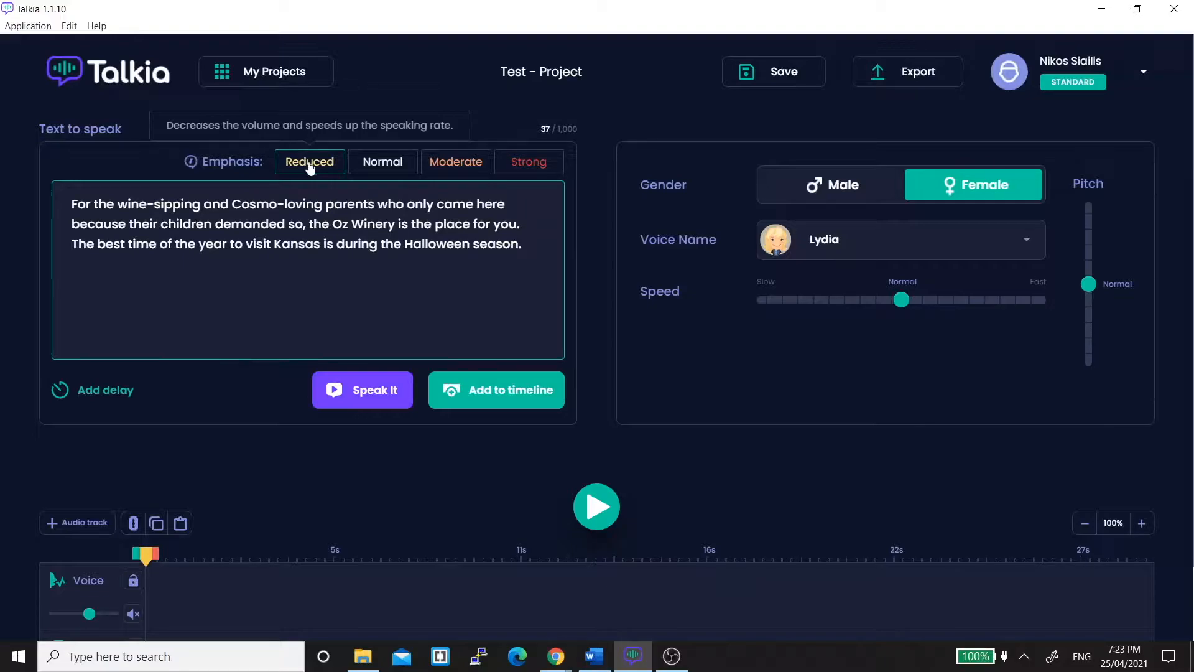
{"action": "left_click", "coordinate": [380, 167]}
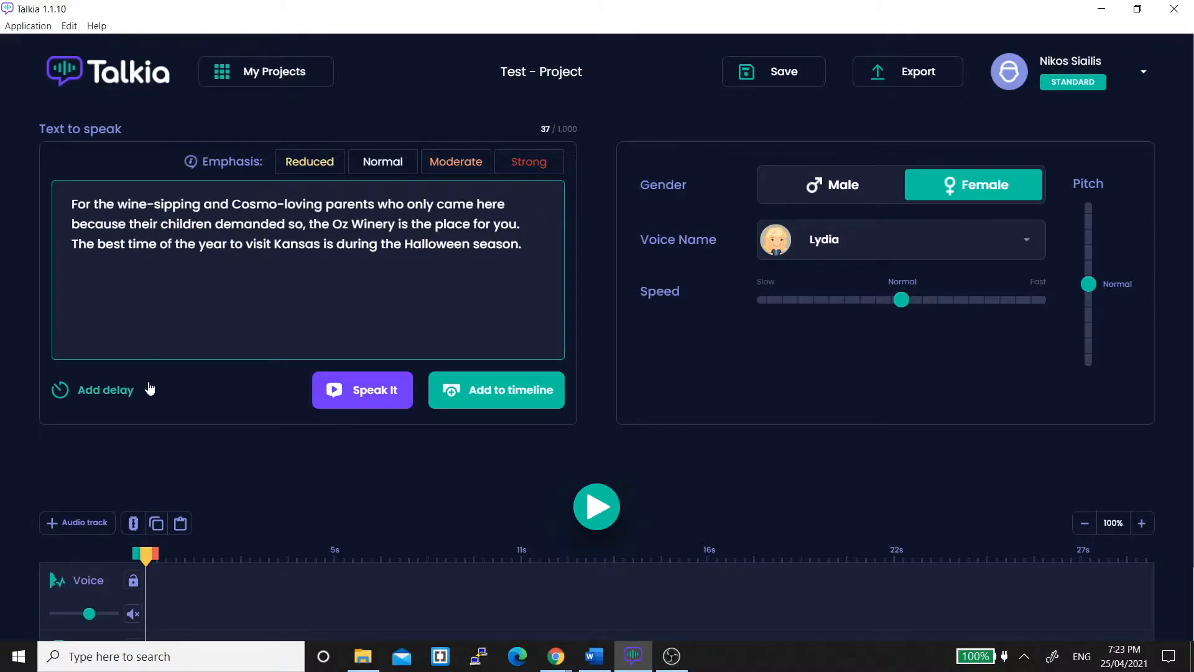
{"action": "left_click", "coordinate": [370, 391]}
Apply Strong emphasis to the words "best time" and preview the speech.
{"action": "left_click_drag", "start_coordinate": [98, 244], "coordinate": [156, 245]}
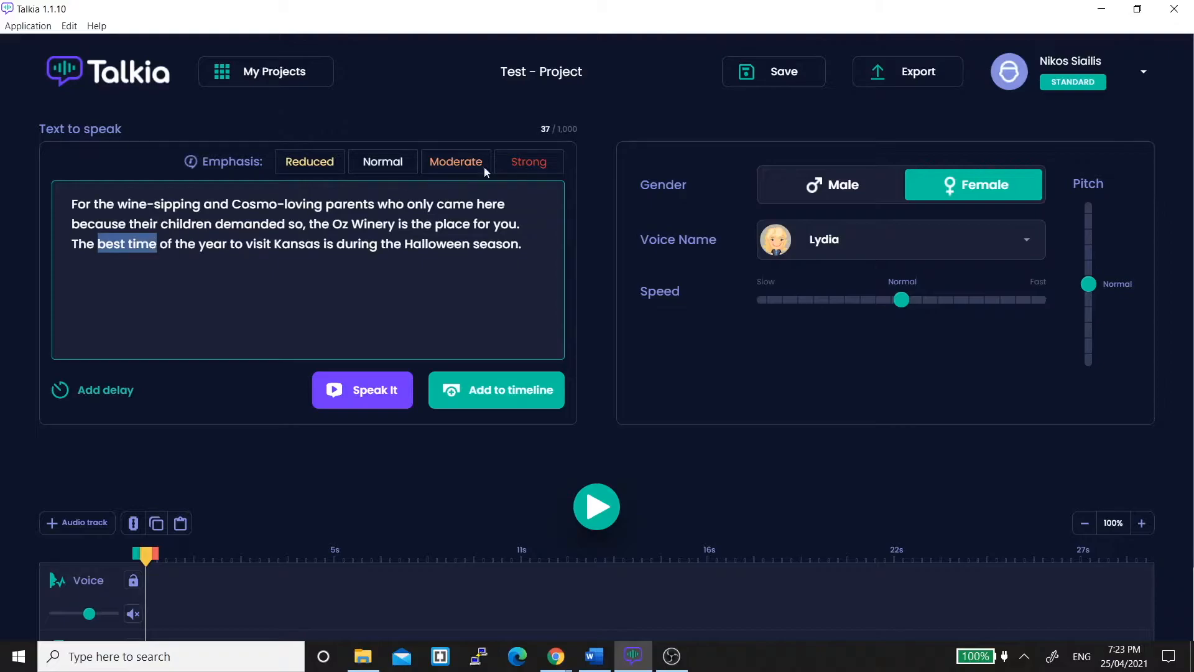
{"action": "left_click", "coordinate": [544, 162]}
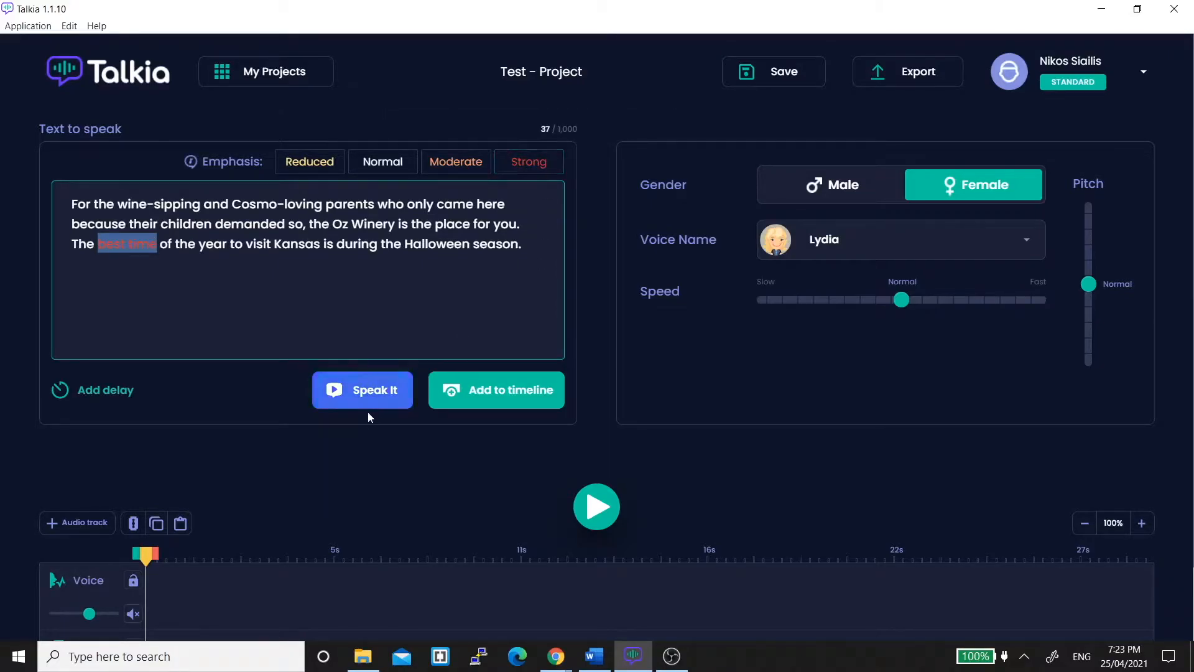
{"action": "left_click", "coordinate": [364, 395]}
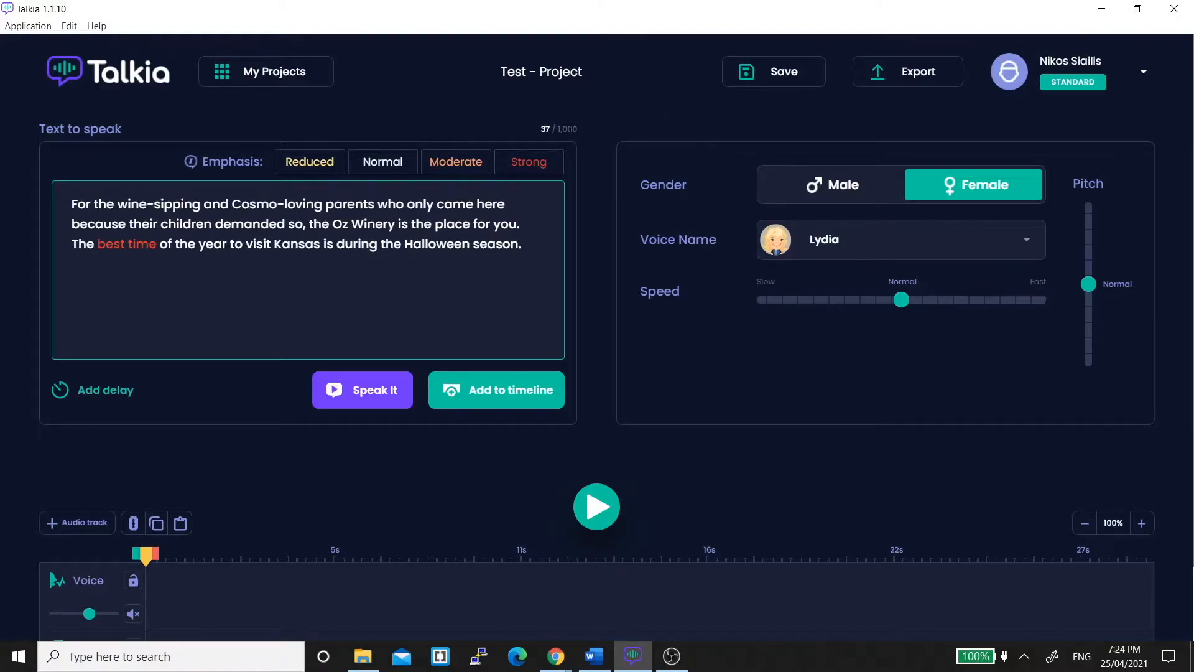
{"action": "double_click", "coordinate": [571, 129]}
{"action": "left_click", "coordinate": [847, 188]}
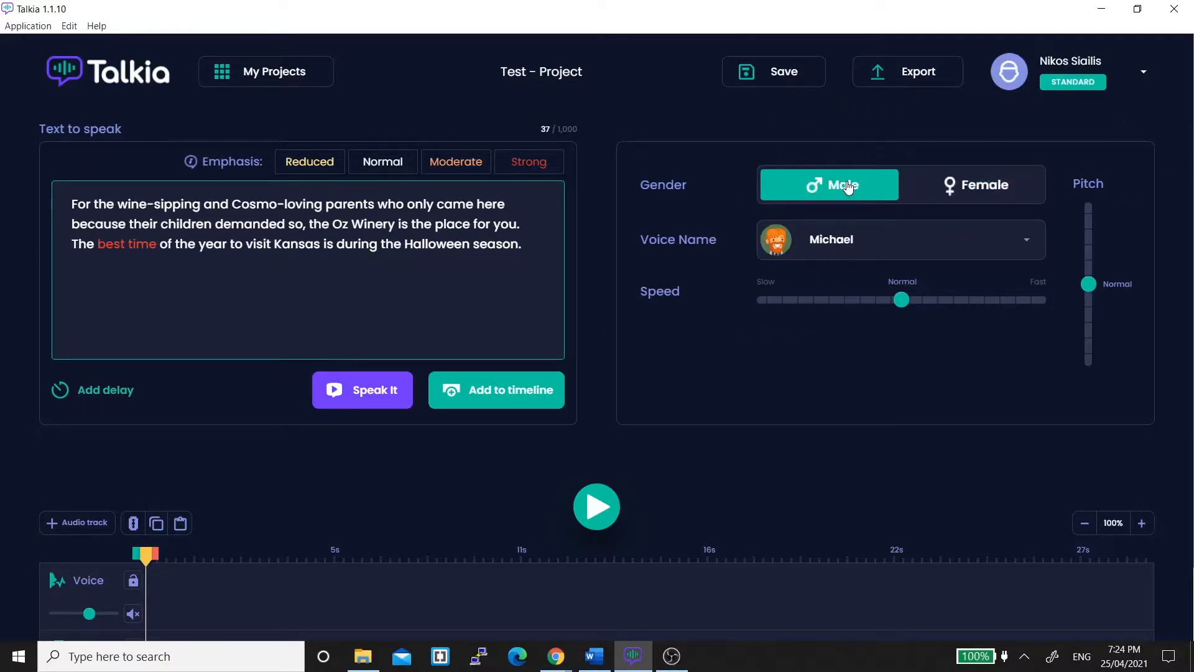
{"action": "left_click", "coordinate": [965, 195]}
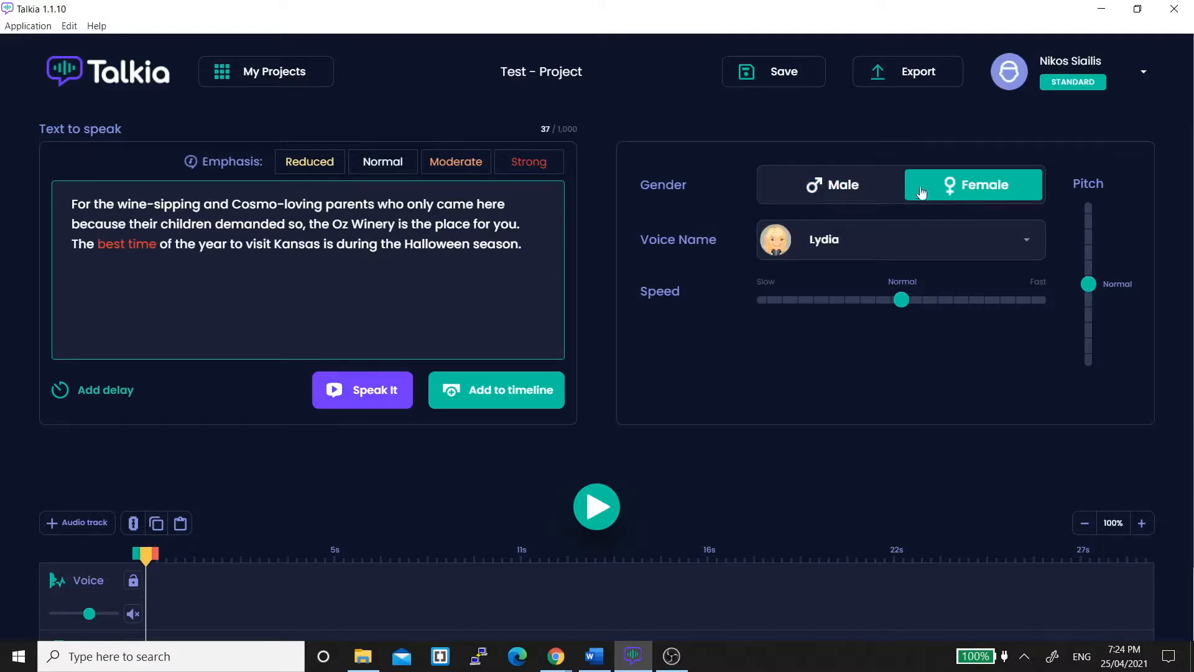
Browse the female voices under Google and Amazon Polly in both wavenet and standard, then close the voice list.
{"action": "left_click", "coordinate": [1026, 239]}
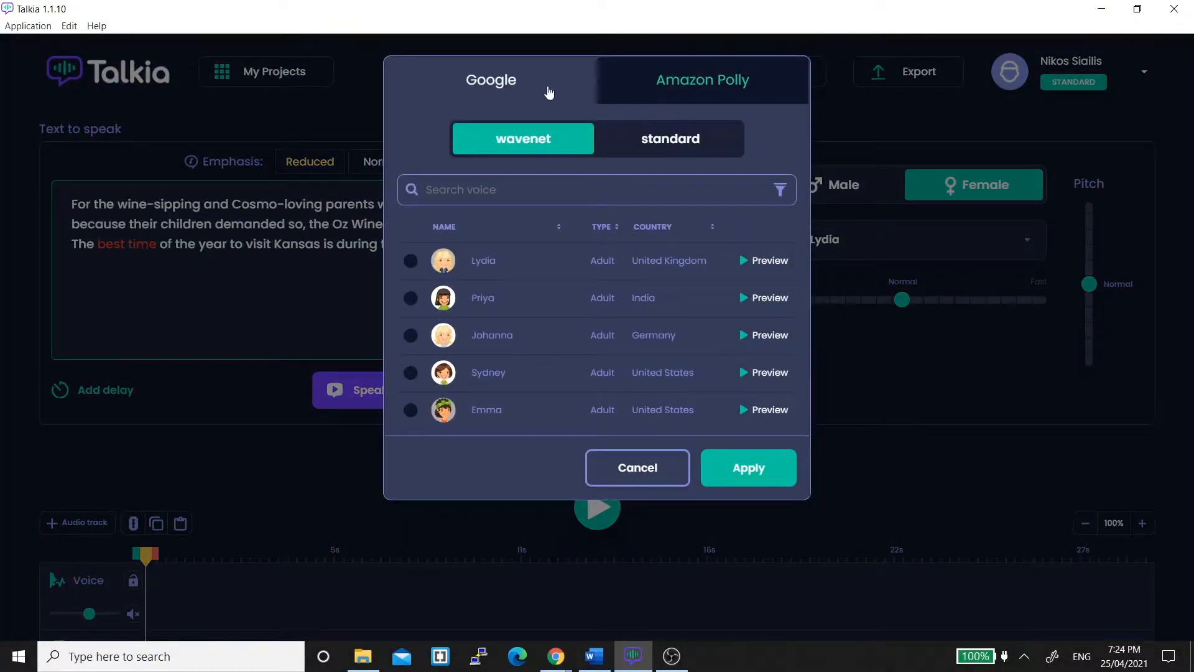
{"action": "left_click", "coordinate": [691, 83]}
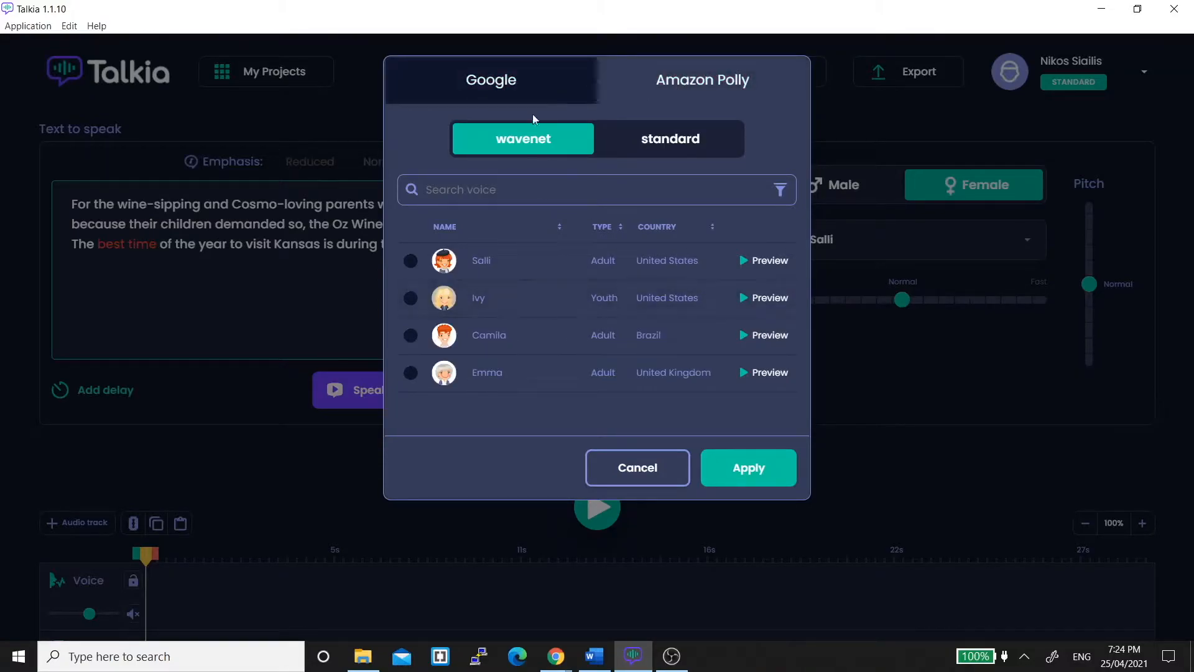
{"action": "left_click", "coordinate": [520, 93]}
{"action": "scroll", "coordinate": [533, 312], "scroll_direction": "down", "scroll_amount": 5}
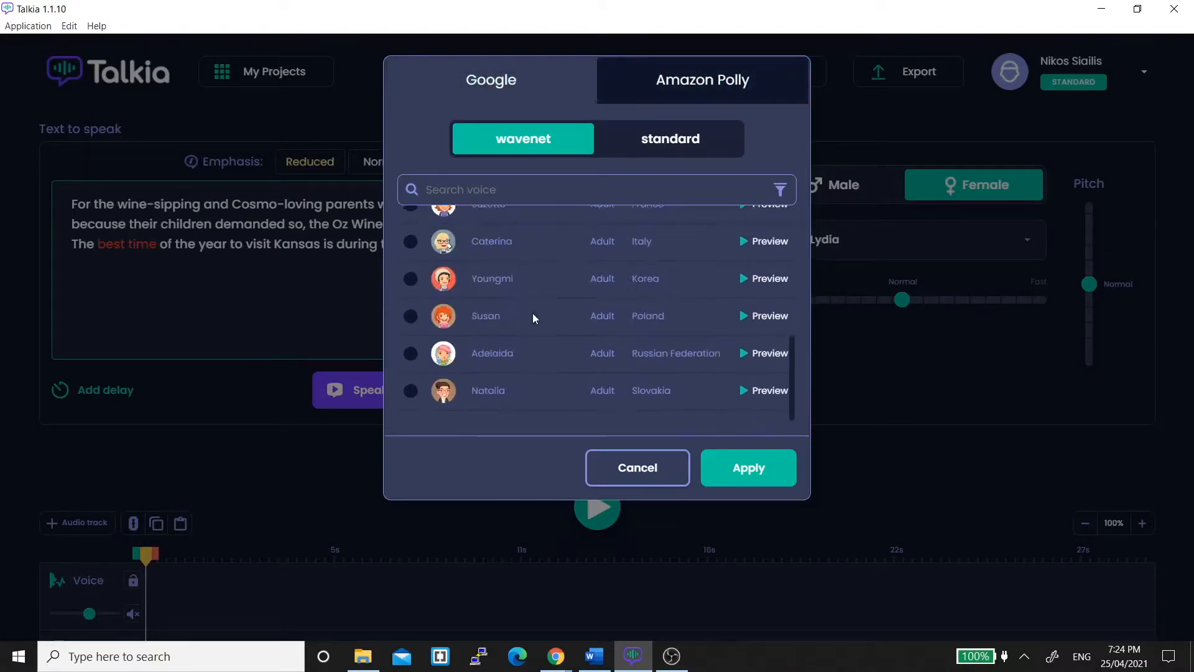
{"action": "scroll", "coordinate": [532, 312], "scroll_direction": "up", "scroll_amount": 5}
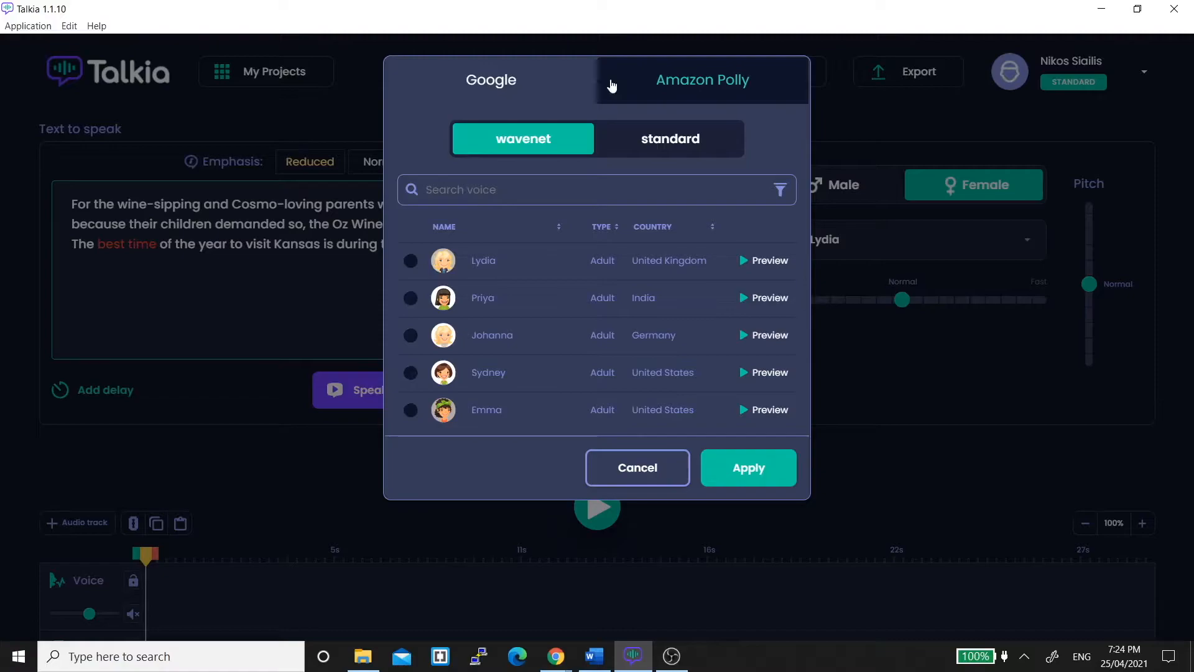
{"action": "left_click", "coordinate": [639, 153]}
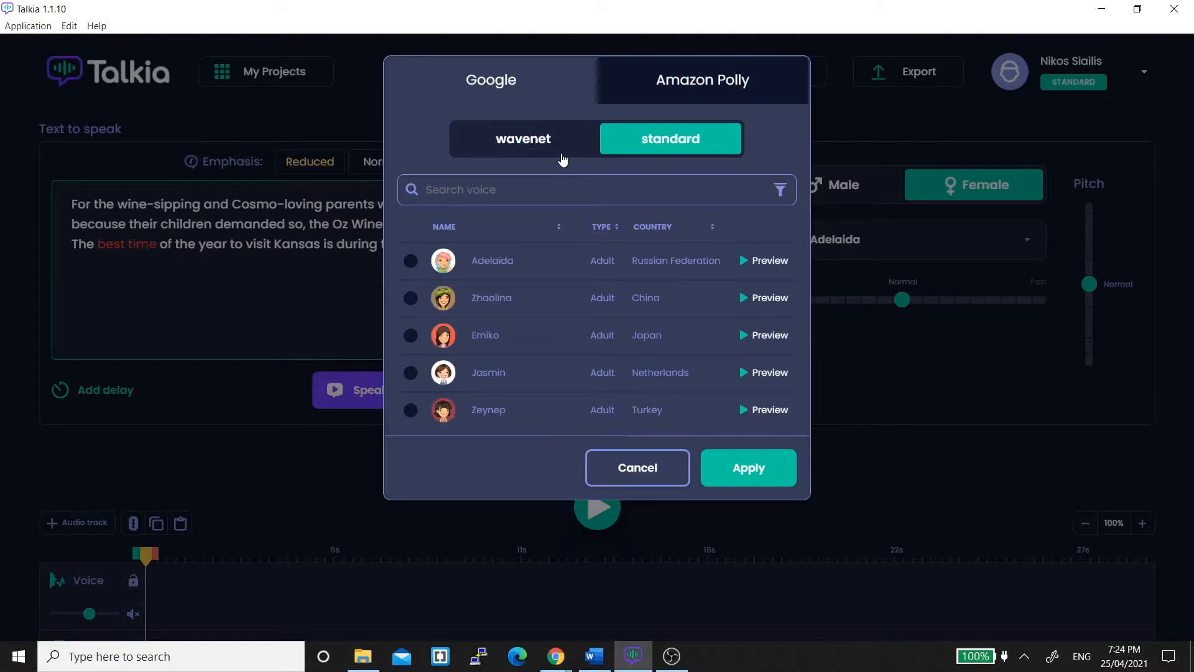
{"action": "left_click", "coordinate": [504, 143]}
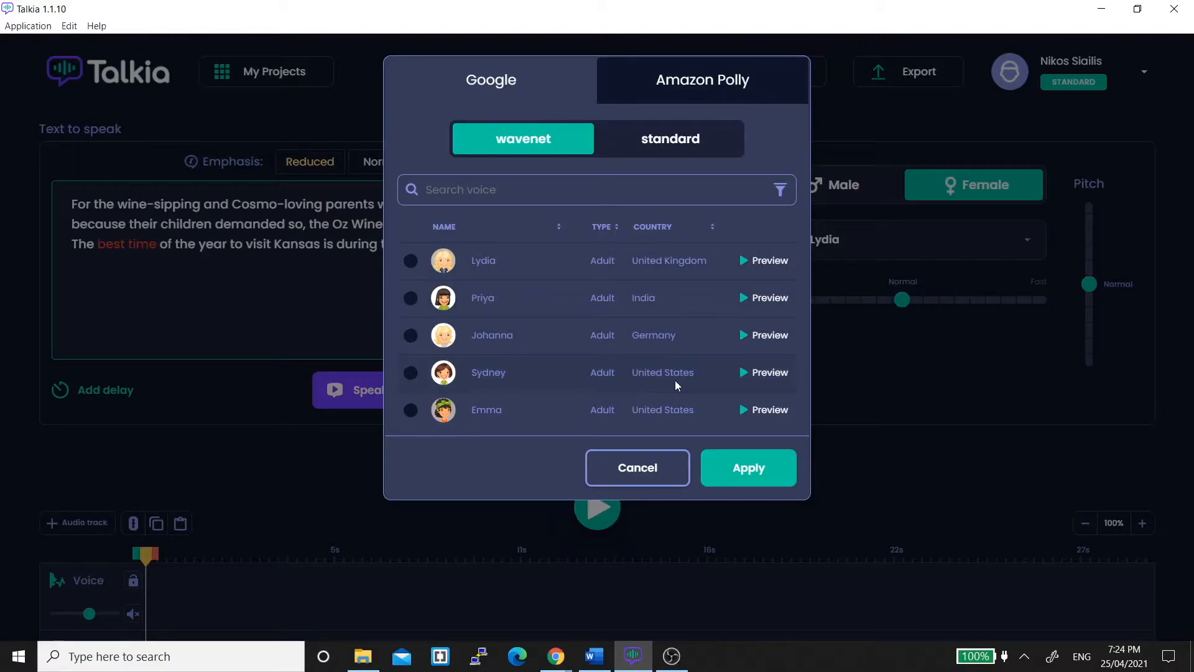
{"action": "scroll", "coordinate": [678, 380], "scroll_direction": "down", "scroll_amount": 4}
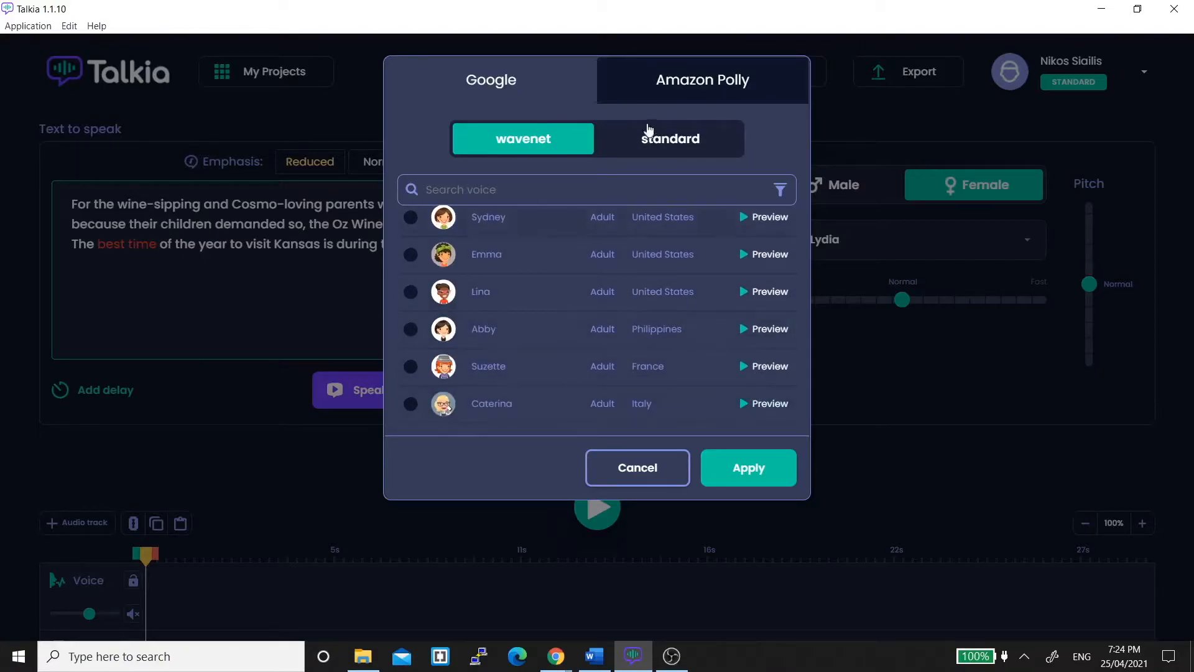
{"action": "left_click", "coordinate": [640, 477]}
Switch to a male voice, pick the Google wavenet voice David, and preview the speech.
{"action": "left_click", "coordinate": [852, 199]}
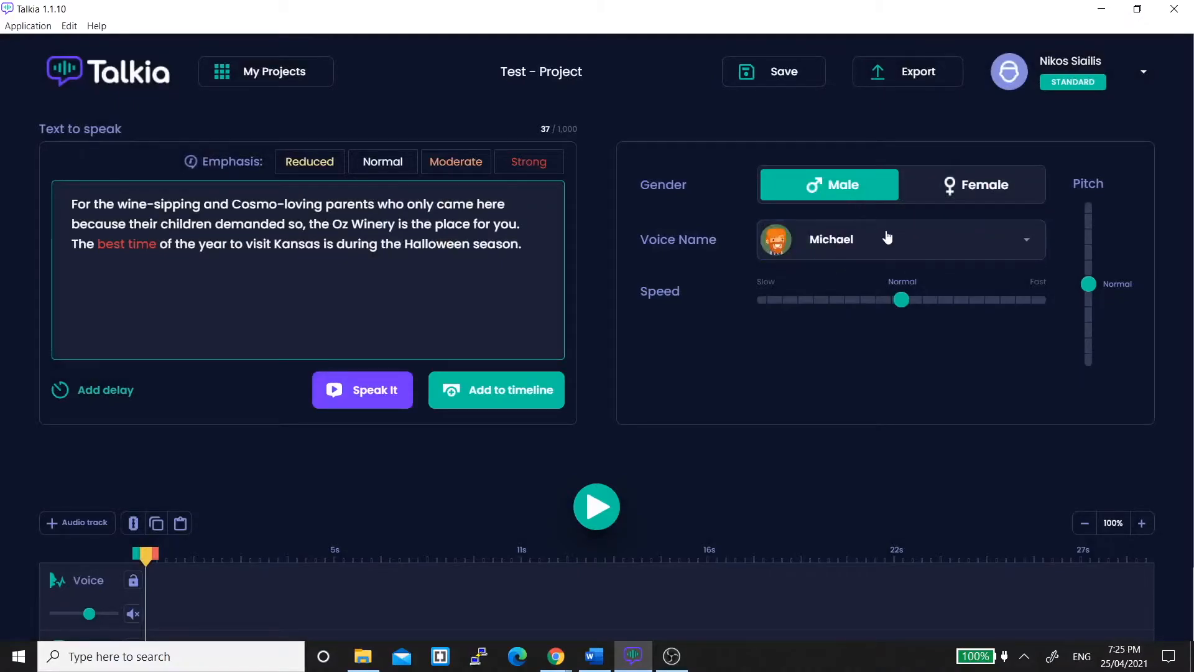
{"action": "left_click", "coordinate": [927, 234]}
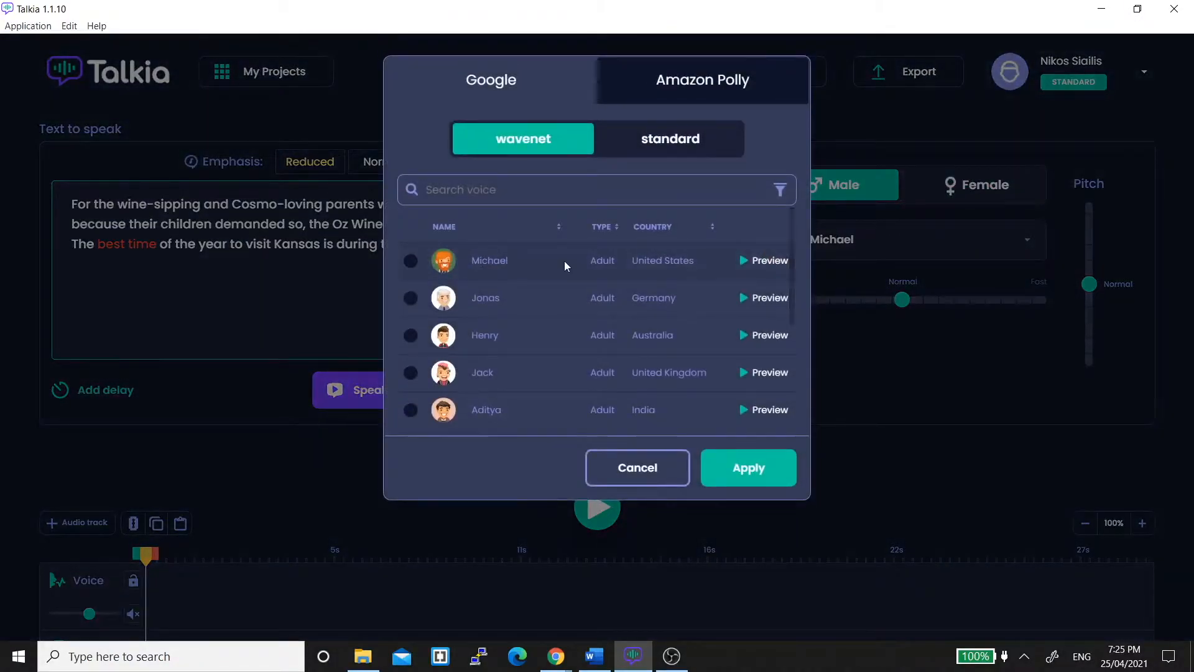
{"action": "scroll", "coordinate": [664, 392], "scroll_direction": "down", "scroll_amount": 1}
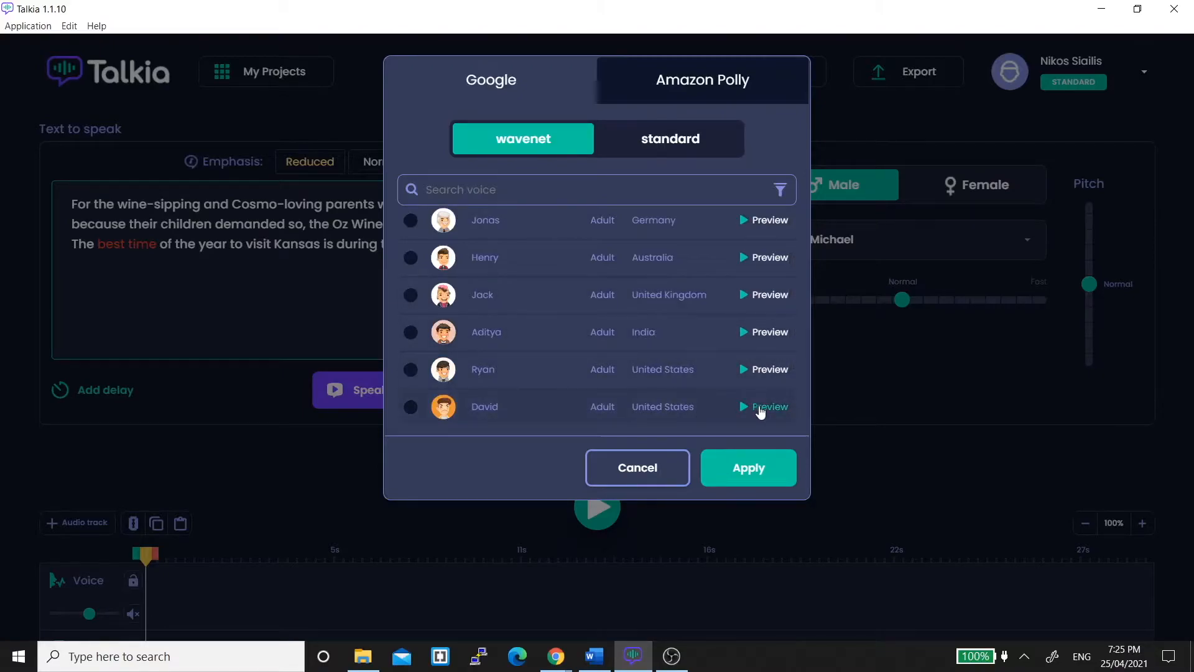
{"action": "left_click", "coordinate": [410, 407]}
{"action": "left_click", "coordinate": [759, 477]}
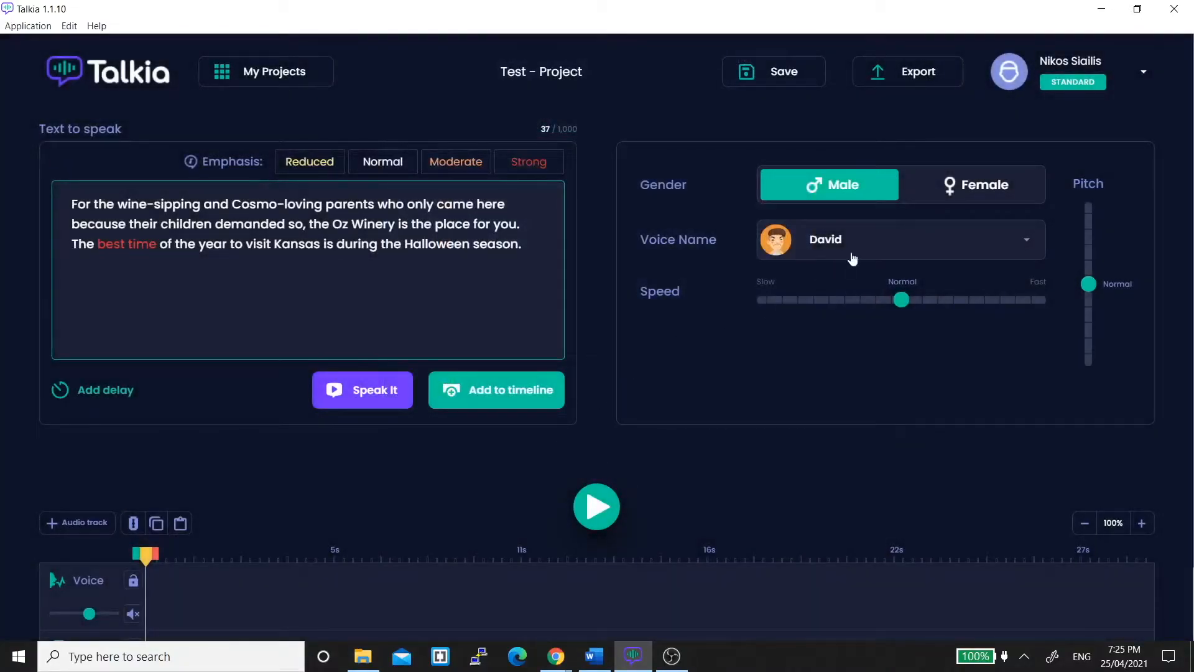
{"action": "mouse_move", "coordinate": [1098, 285]}
{"action": "left_click", "coordinate": [356, 386]}
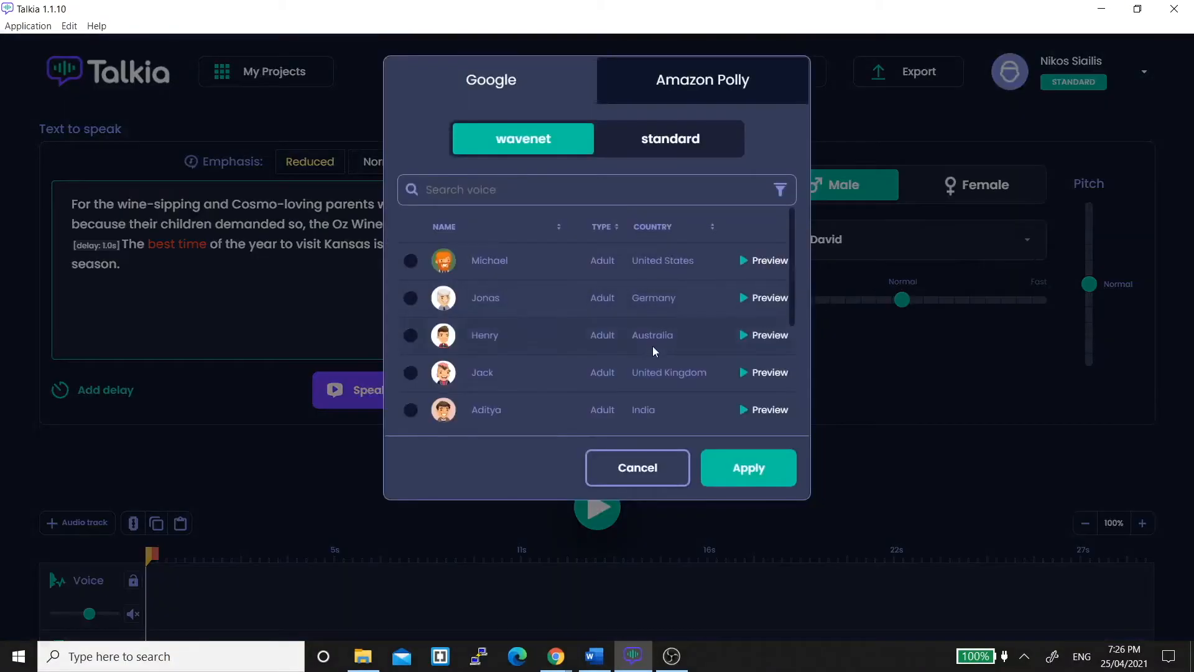
Preview the Michael, Jonas and Ryan voices and search the voice list for jack.
{"action": "left_click", "coordinate": [763, 262]}
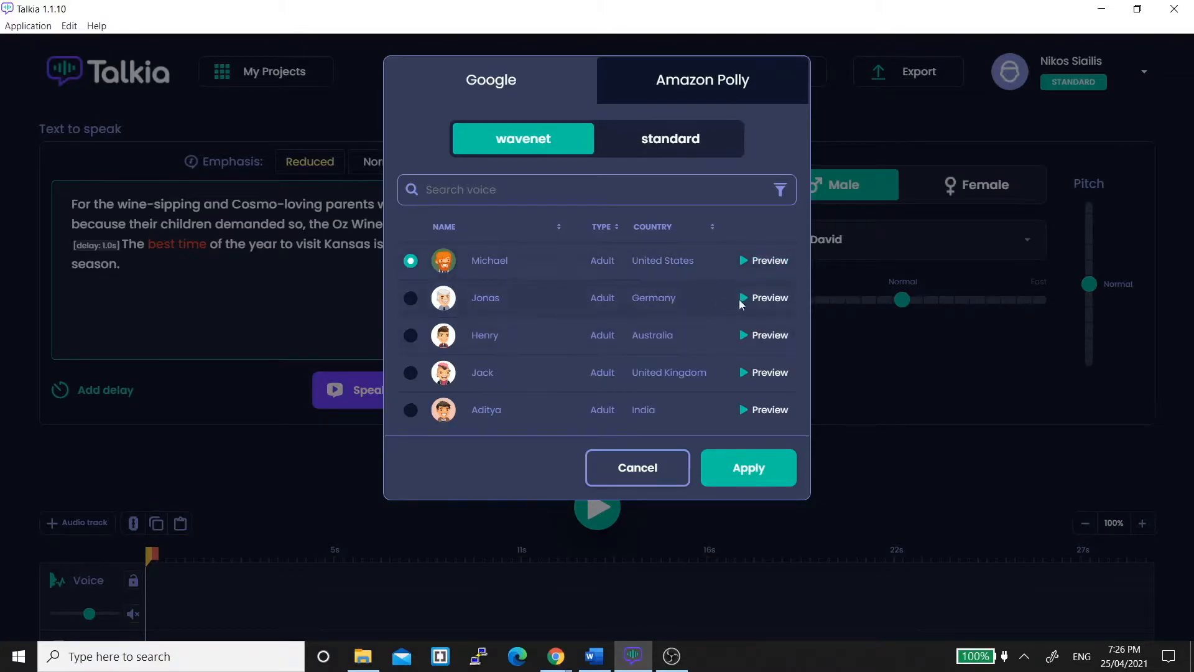
{"action": "left_click", "coordinate": [759, 300]}
{"action": "scroll", "coordinate": [584, 328], "scroll_direction": "down", "scroll_amount": 1}
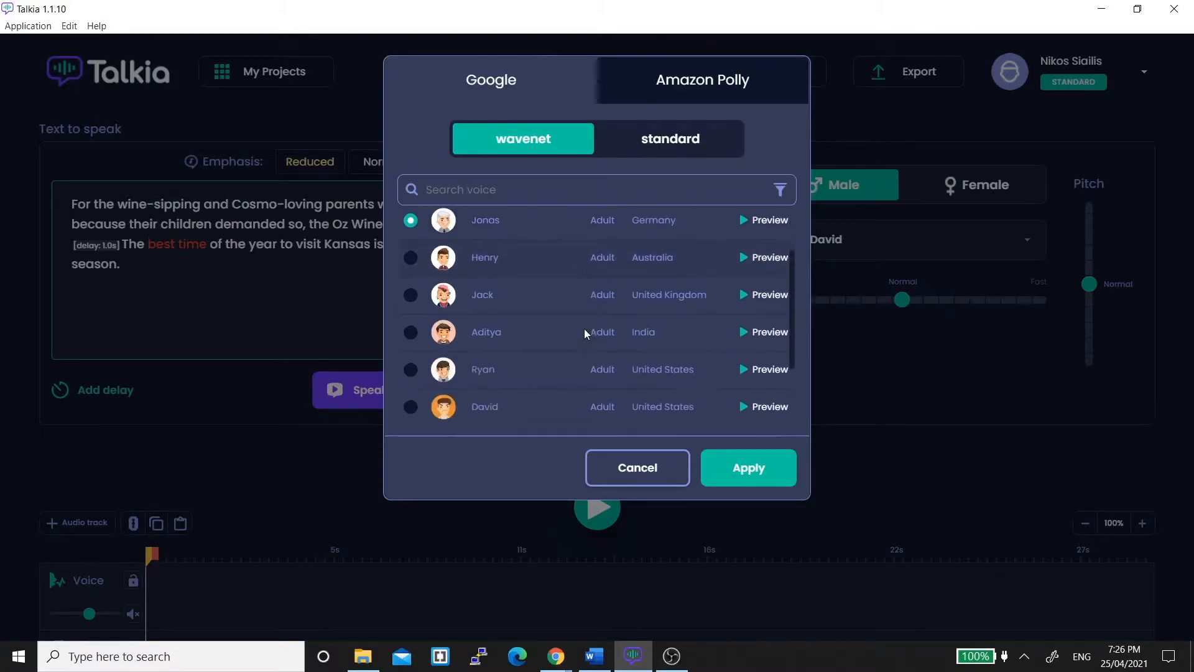
{"action": "scroll", "coordinate": [584, 329], "scroll_direction": "down", "scroll_amount": 2}
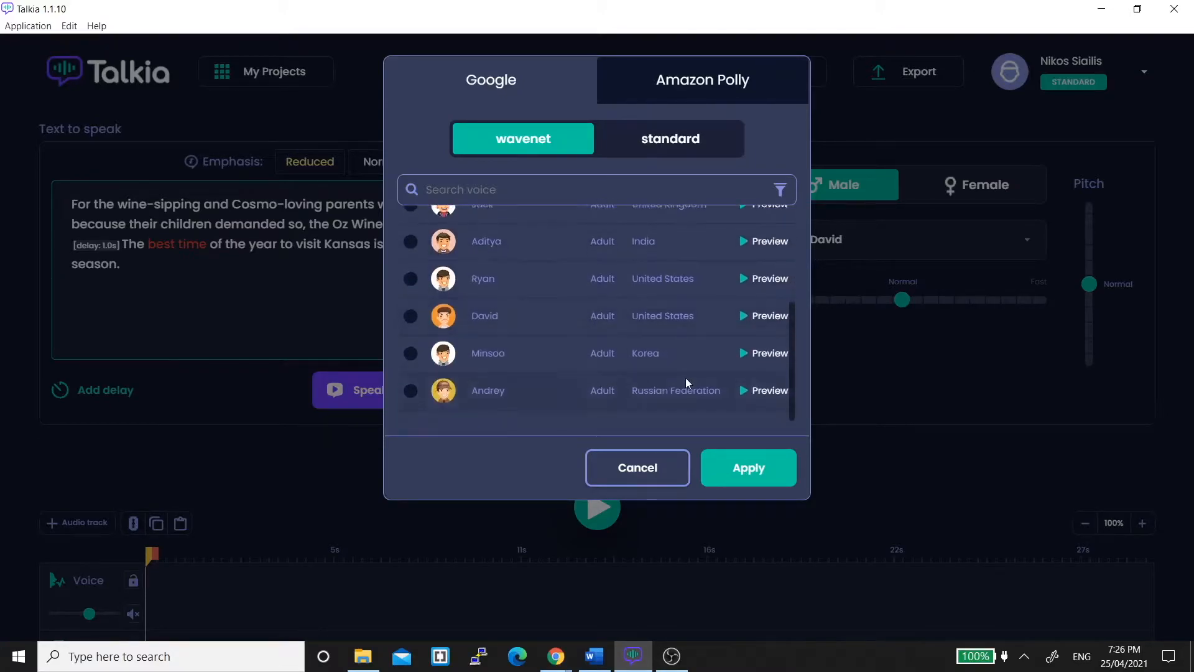
{"action": "left_click", "coordinate": [765, 283]}
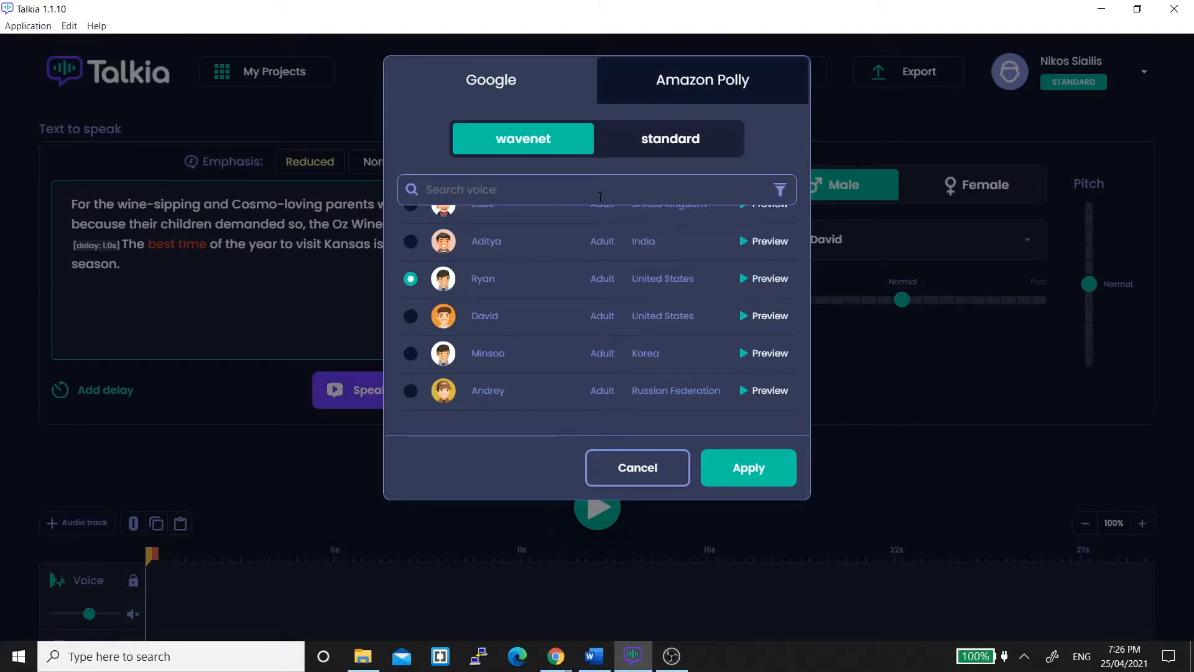
{"action": "type", "text": "jack"}
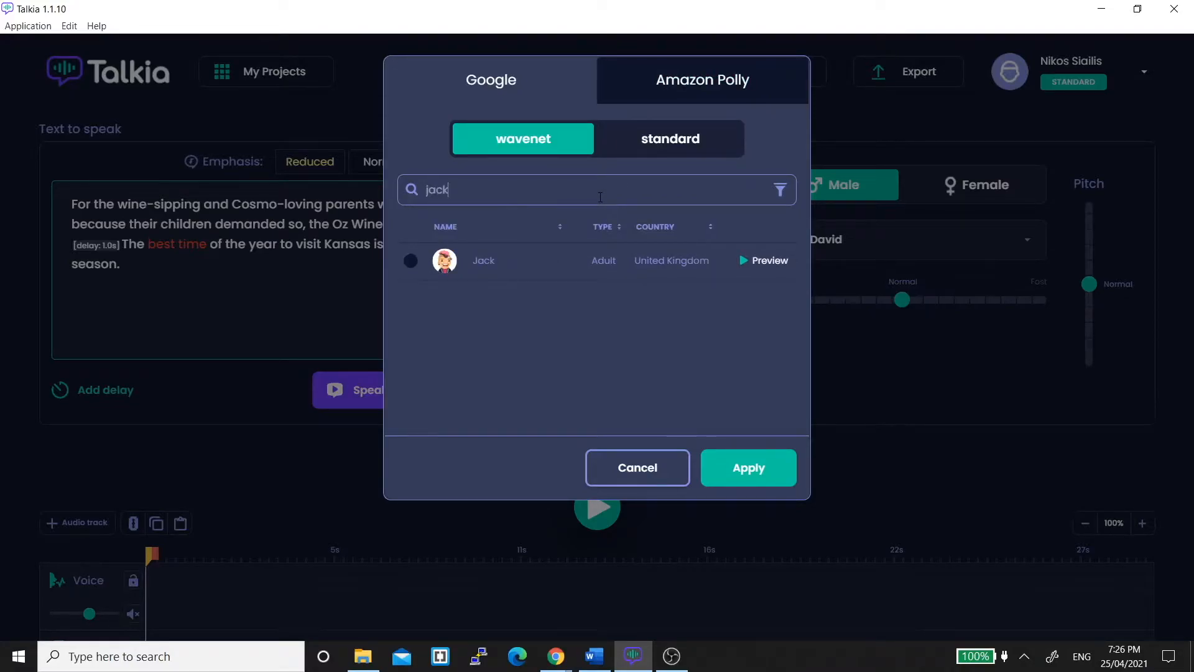
{"action": "key", "text": "BackSpace"}
{"action": "key", "text": "BackSpace"}
{"action": "key", "text": "BackSpace"}
{"action": "key", "text": "BackSpace"}
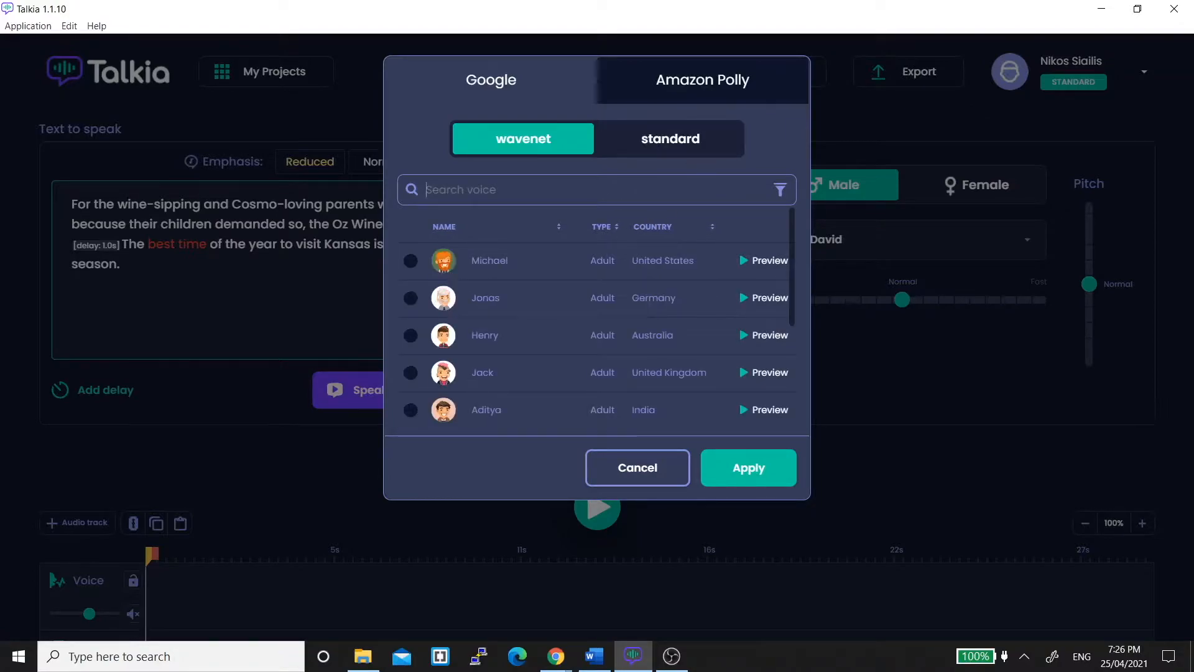
Select and apply the Amazon Polly wavenet male voice Brian after previewing it.
{"action": "left_click", "coordinate": [713, 89]}
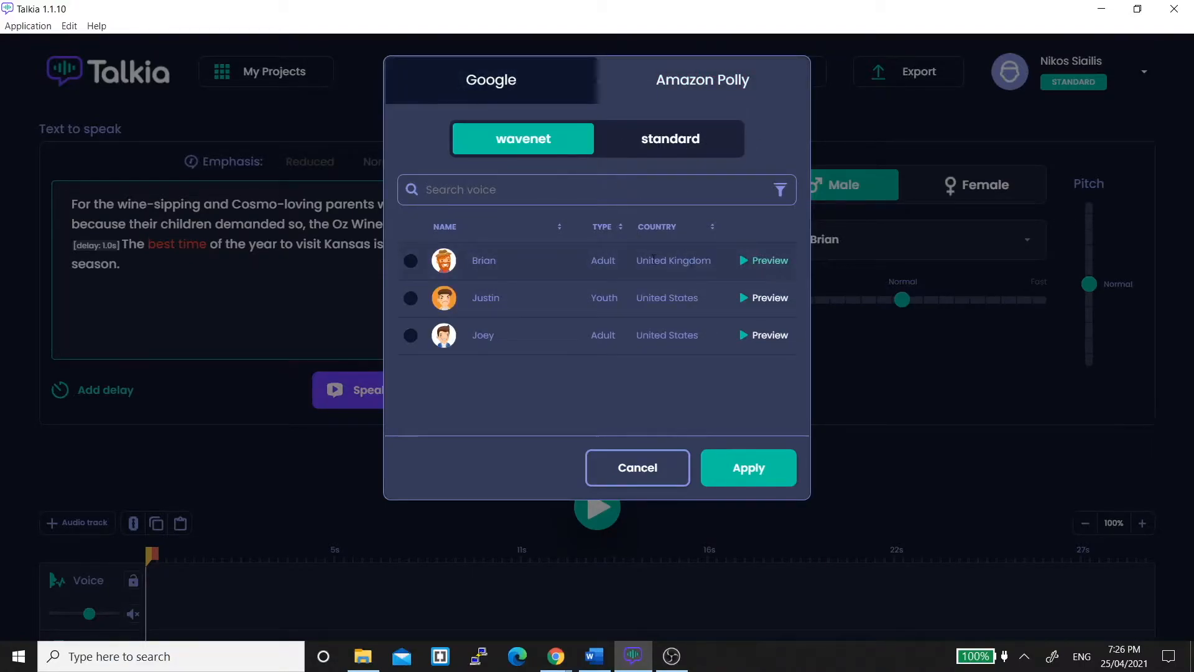
{"action": "left_click", "coordinate": [770, 261]}
{"action": "left_click", "coordinate": [642, 140]}
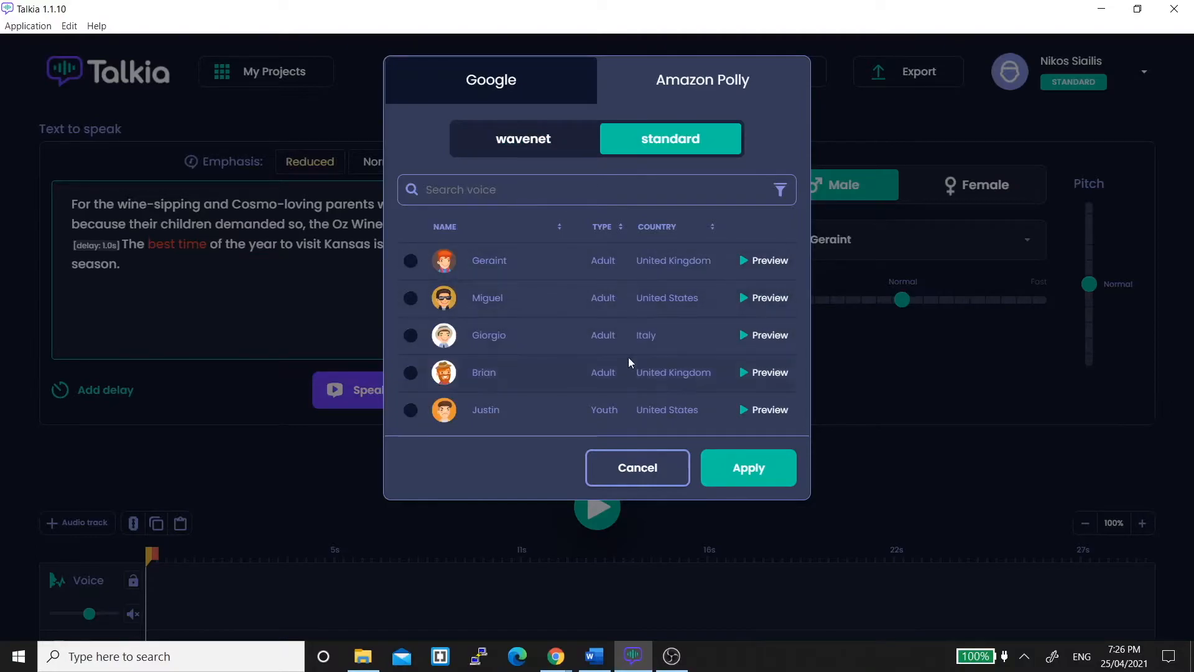
{"action": "scroll", "coordinate": [628, 357], "scroll_direction": "down", "scroll_amount": 1}
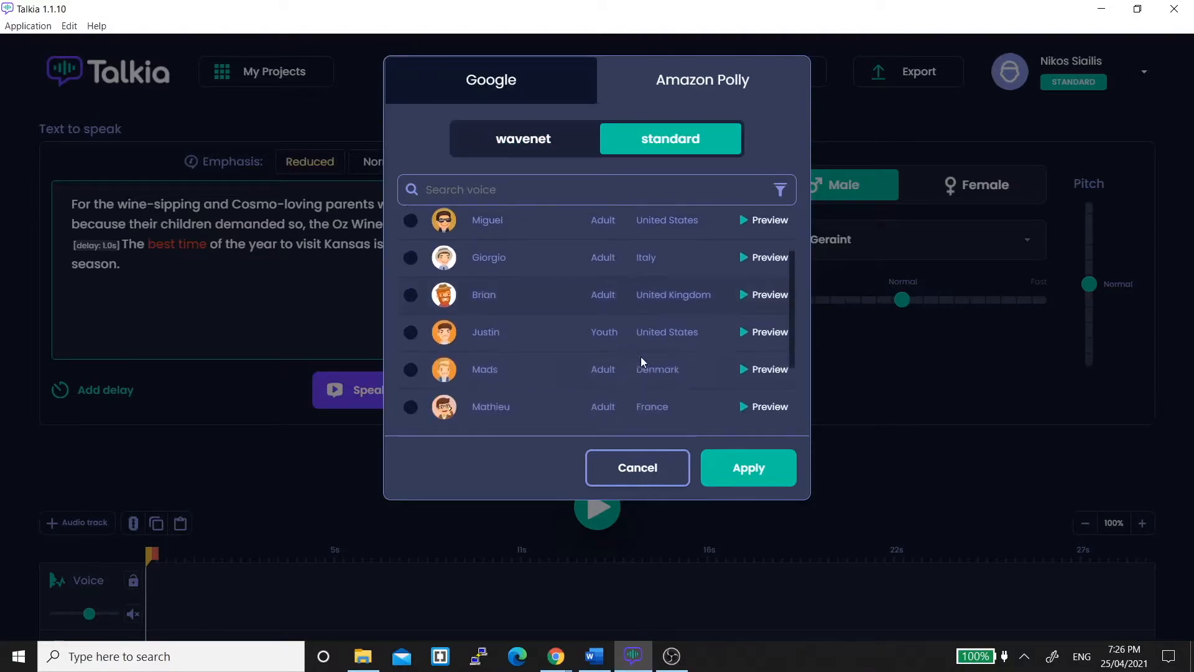
{"action": "left_click", "coordinate": [768, 296]}
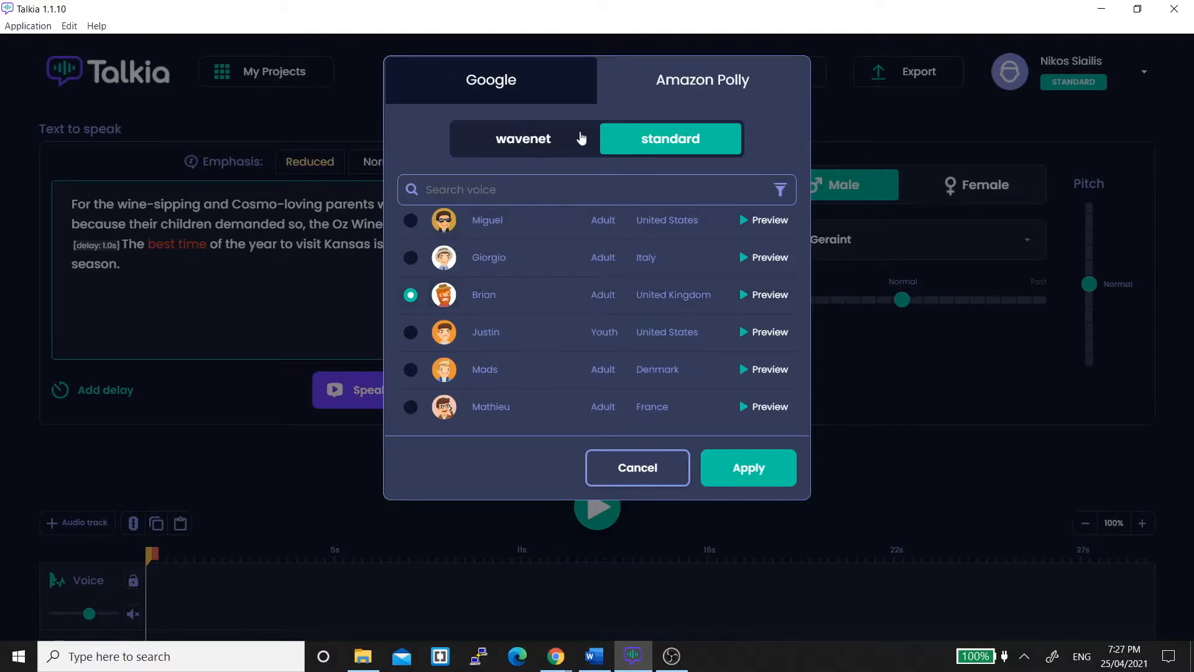
{"action": "left_click", "coordinate": [547, 152]}
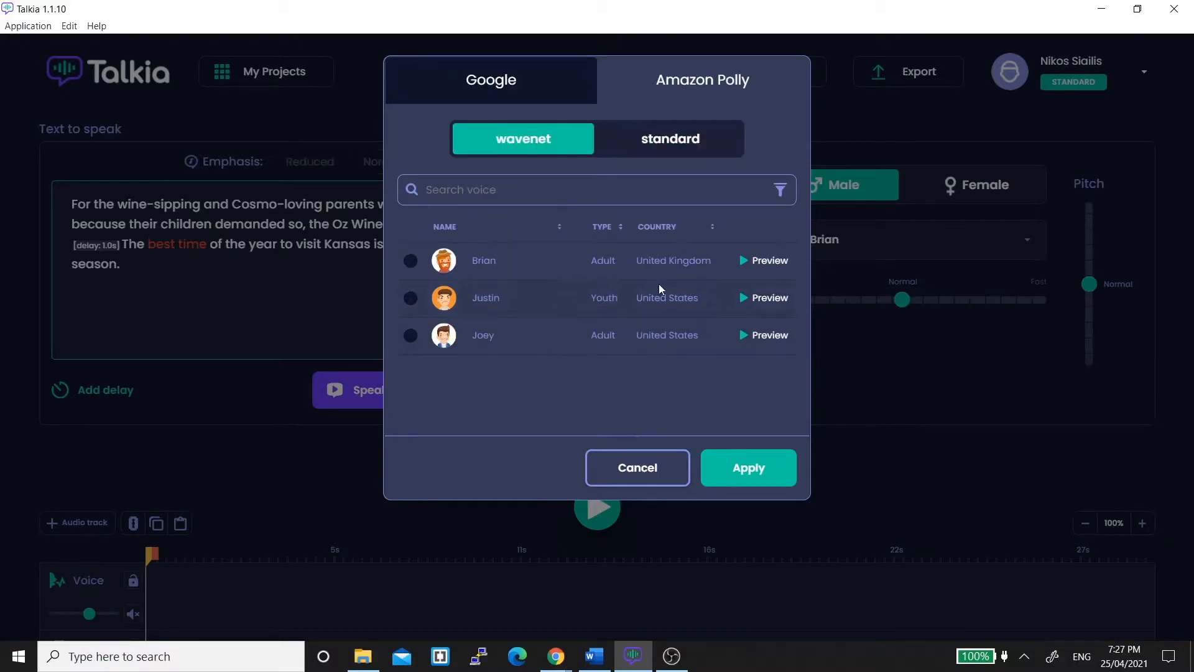
{"action": "left_click", "coordinate": [410, 260]}
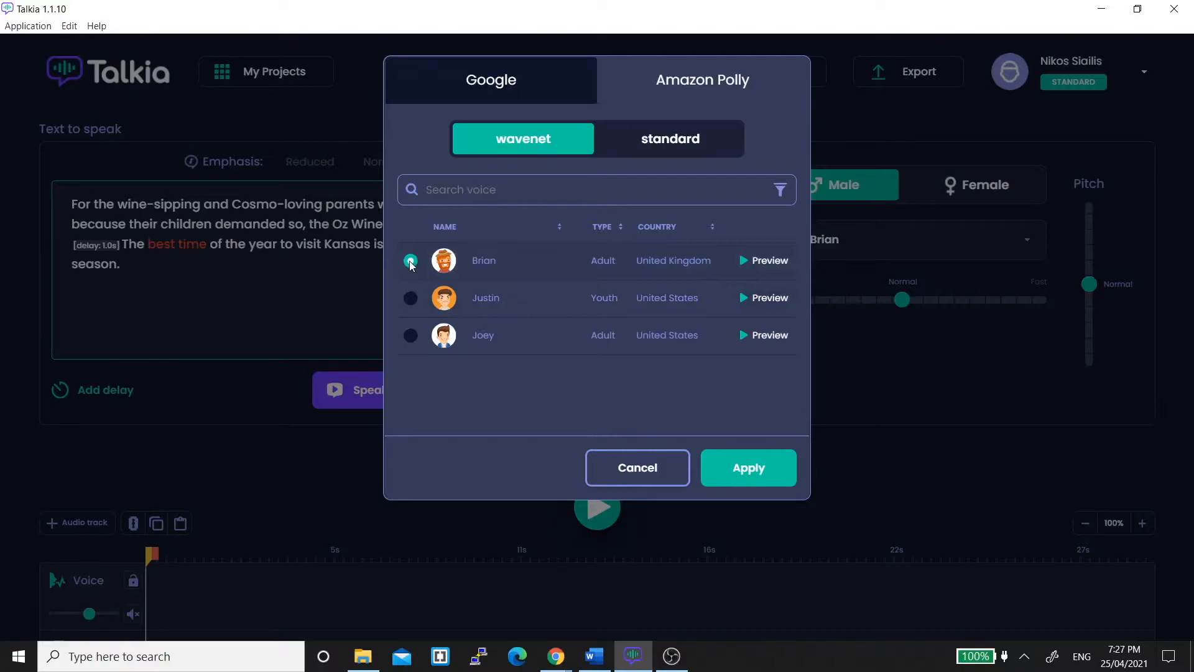
{"action": "left_click", "coordinate": [754, 467]}
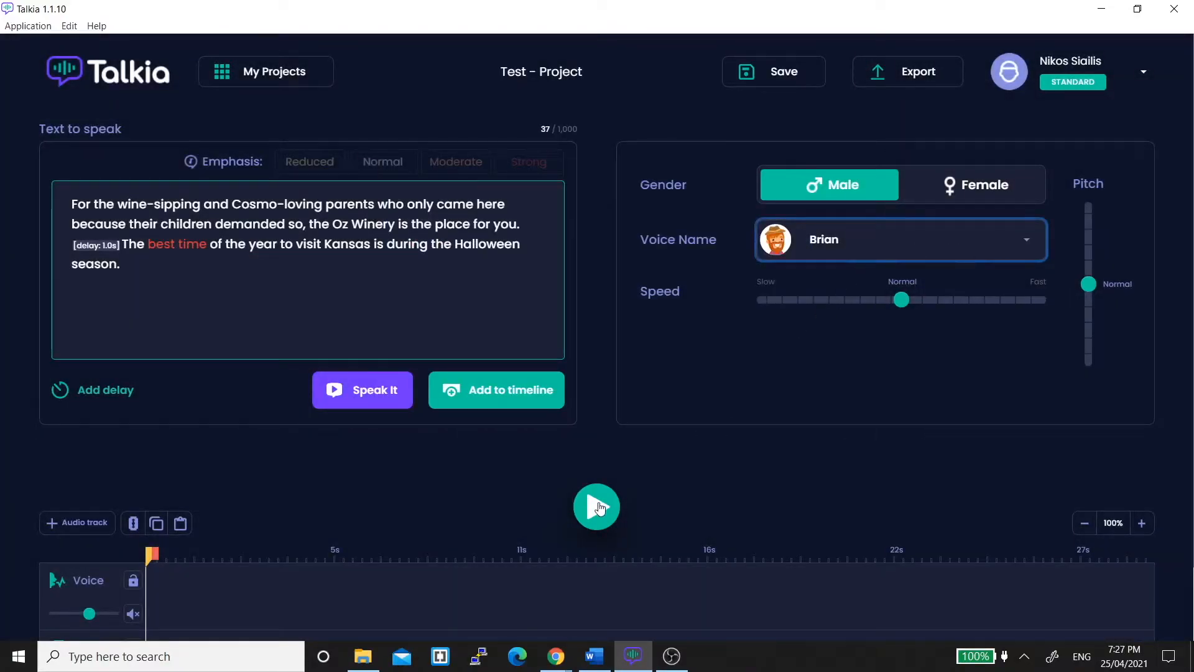
Raise the pitch slightly to 4 and preview the speech before and after the change.
{"action": "left_click", "coordinate": [368, 402]}
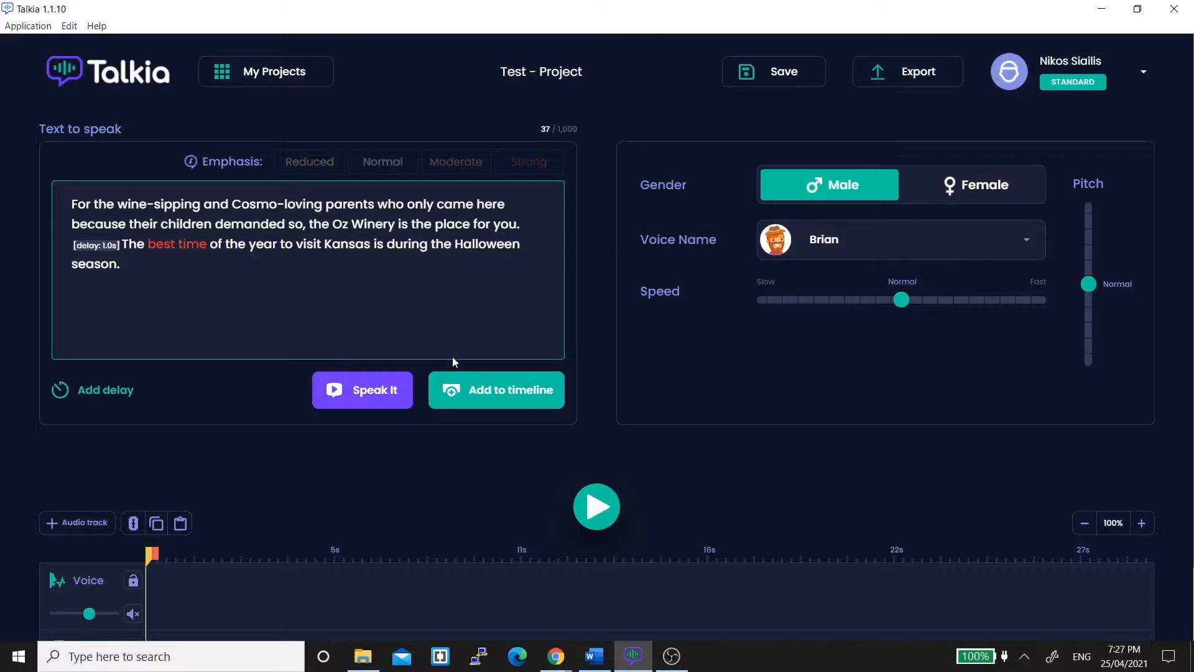
{"action": "left_click", "coordinate": [1089, 274]}
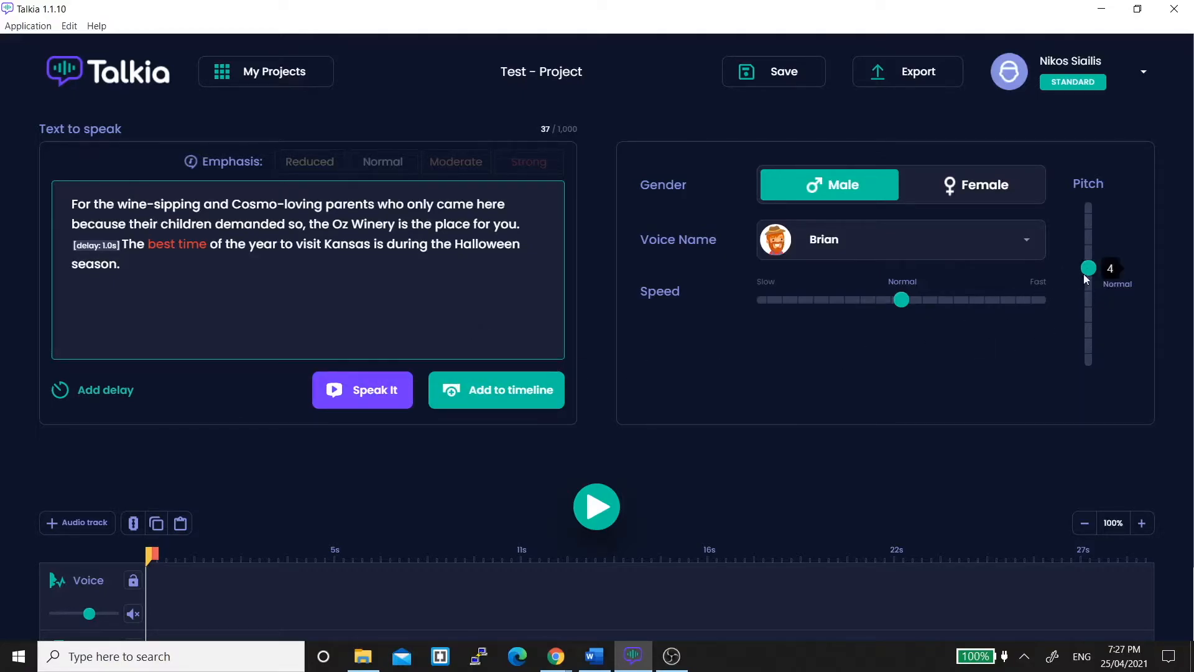
{"action": "left_click_drag", "start_coordinate": [1092, 275], "coordinate": [1093, 278]}
{"action": "left_click_drag", "start_coordinate": [1091, 274], "coordinate": [1092, 277]}
{"action": "left_click", "coordinate": [349, 390]}
{"action": "mouse_move", "coordinate": [901, 300]}
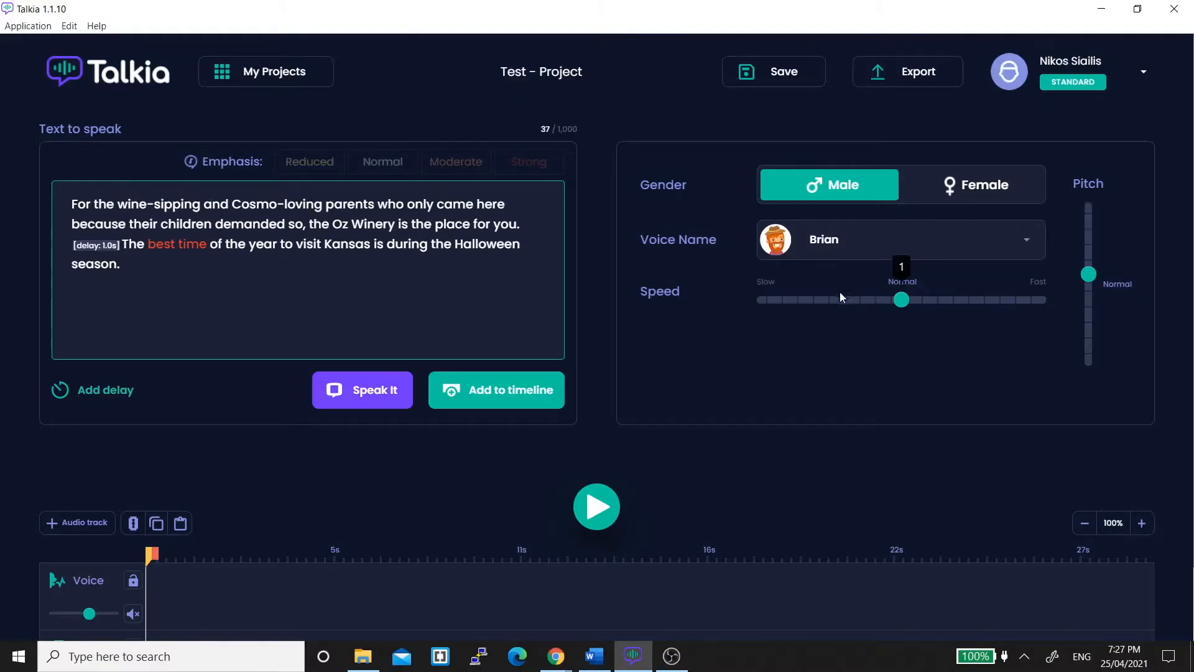
Preview the speech and add it to the timeline.
{"action": "left_click", "coordinate": [380, 390]}
{"action": "left_click", "coordinate": [497, 396]}
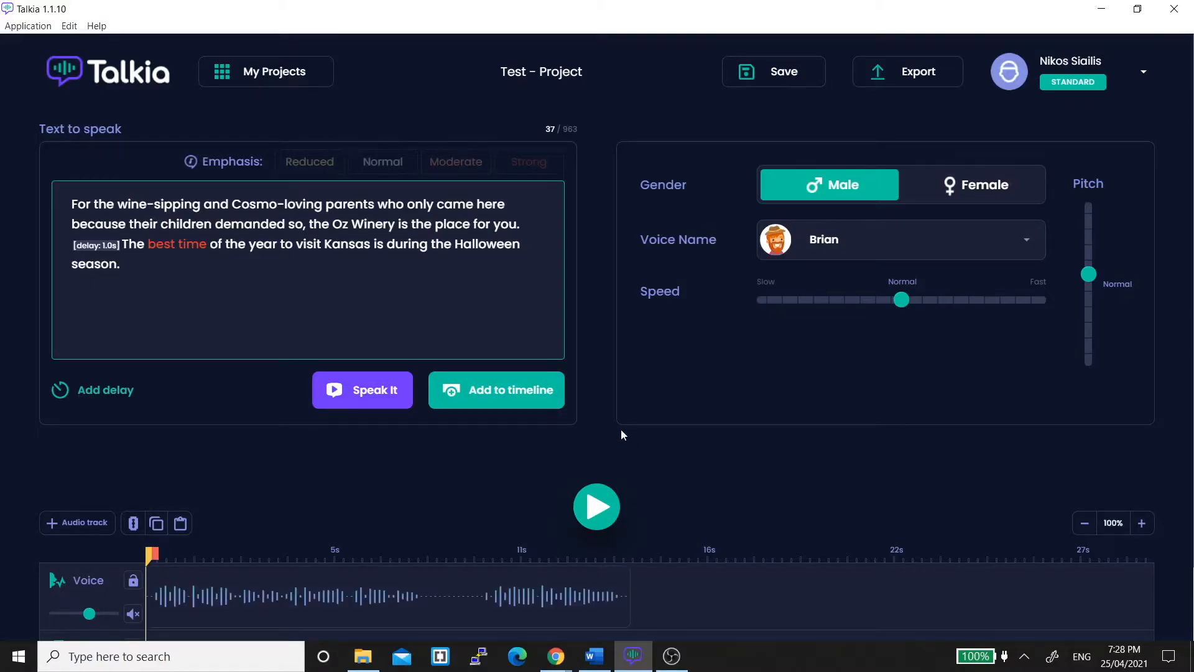
Raise the voice track volume to maximum and adjust the background audio track volume.
{"action": "scroll", "coordinate": [621, 429], "scroll_direction": "down", "scroll_amount": 2}
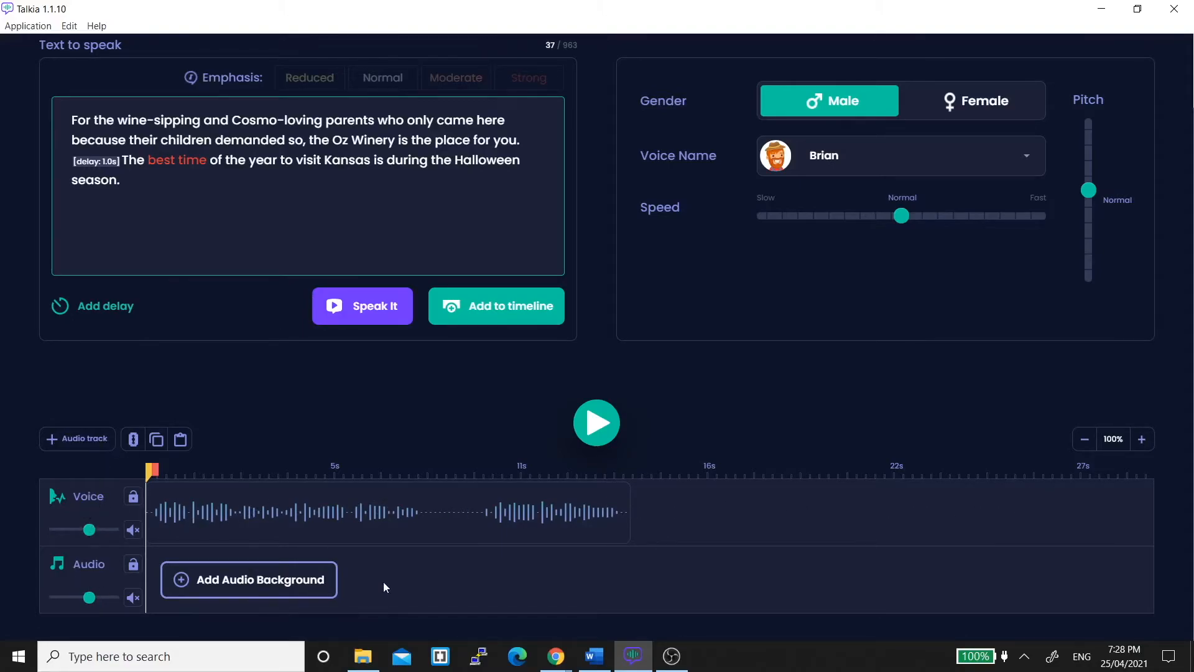
{"action": "mouse_move", "coordinate": [56, 536]}
{"action": "left_click", "coordinate": [73, 533]}
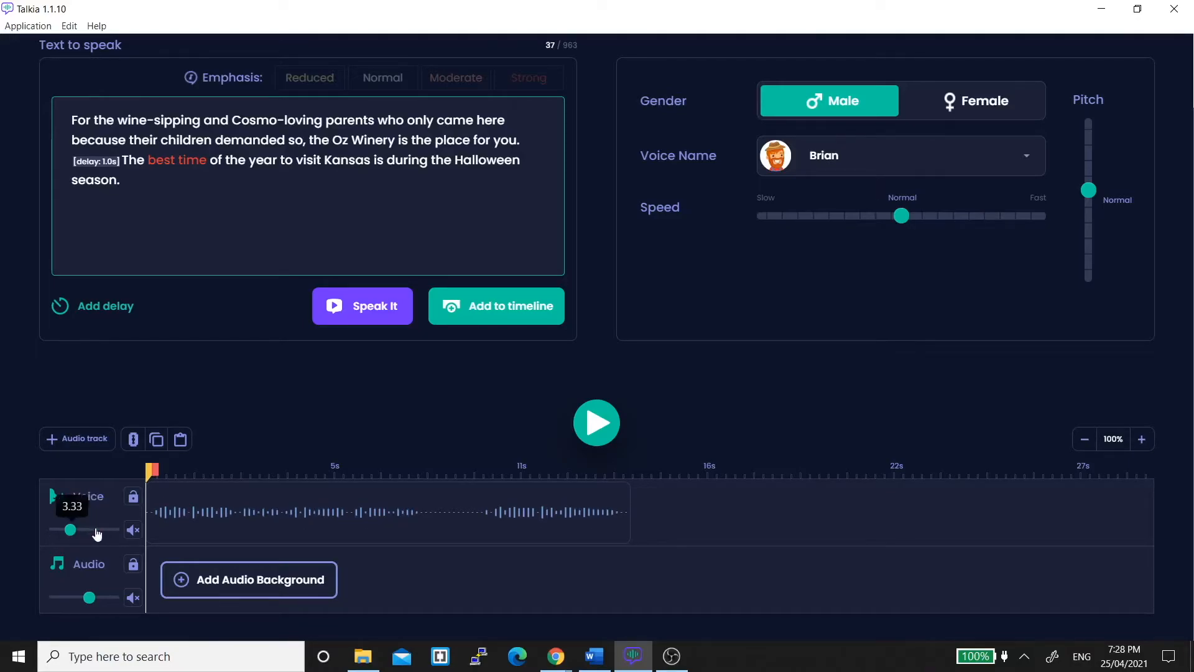
{"action": "left_click_drag", "start_coordinate": [102, 532], "coordinate": [123, 535]}
{"action": "mouse_move", "coordinate": [87, 599]}
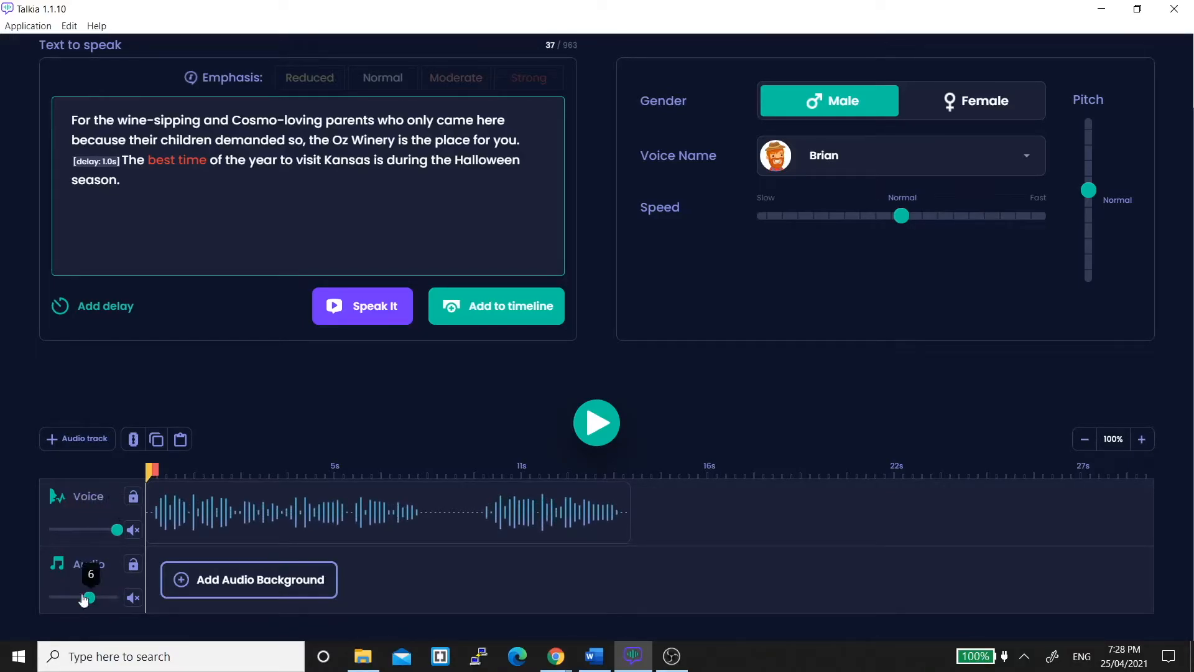
{"action": "left_click", "coordinate": [61, 597]}
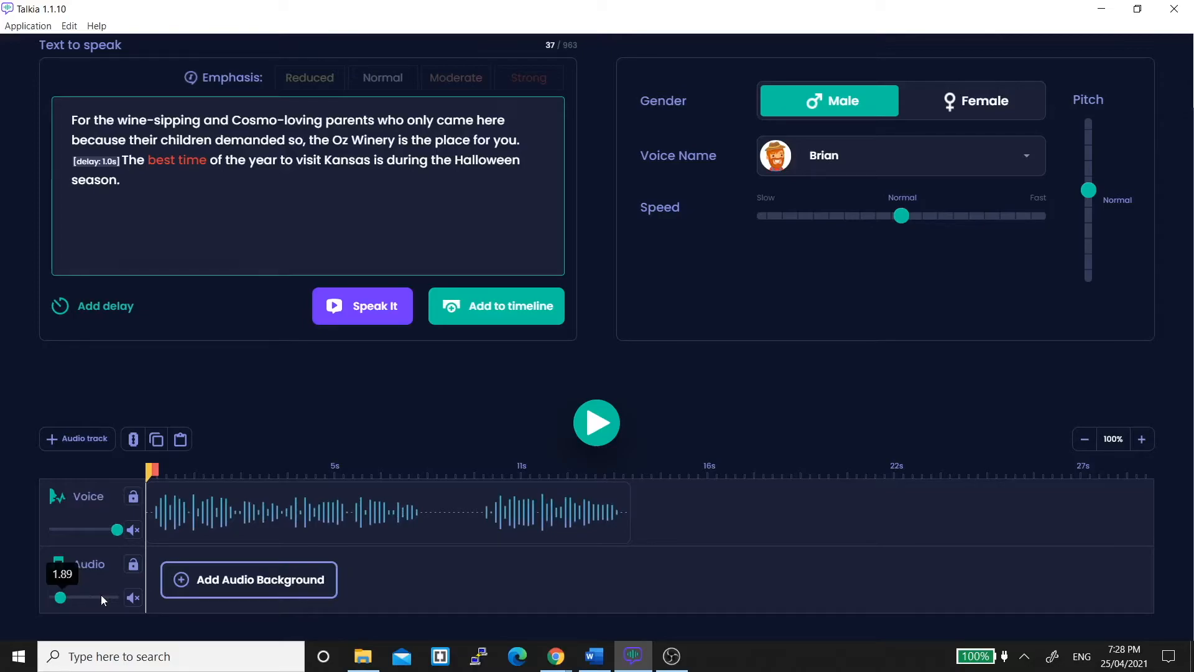
{"action": "left_click", "coordinate": [101, 596]}
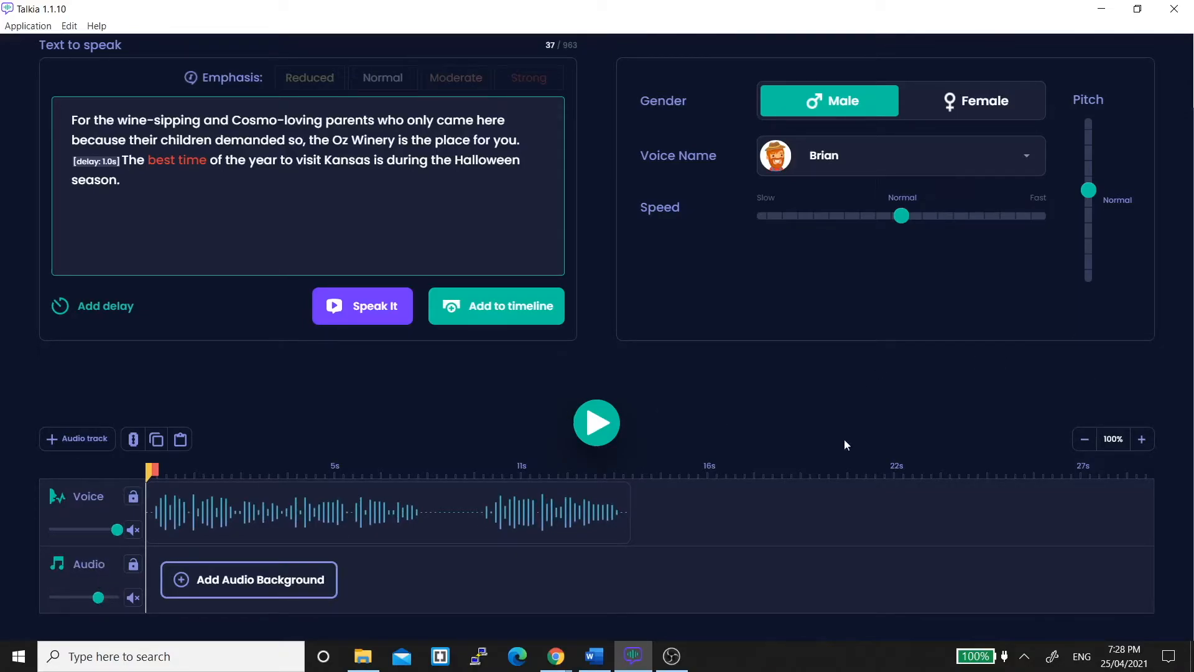
{"action": "left_click", "coordinate": [1142, 439]}
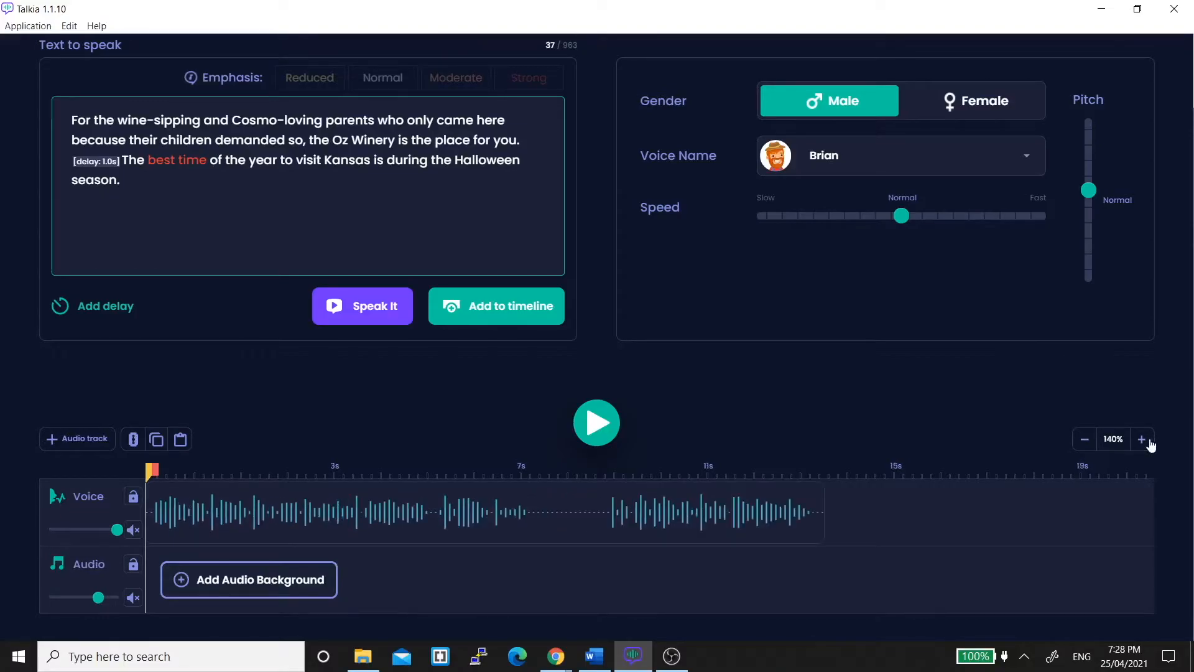
{"action": "left_click", "coordinate": [1142, 439]}
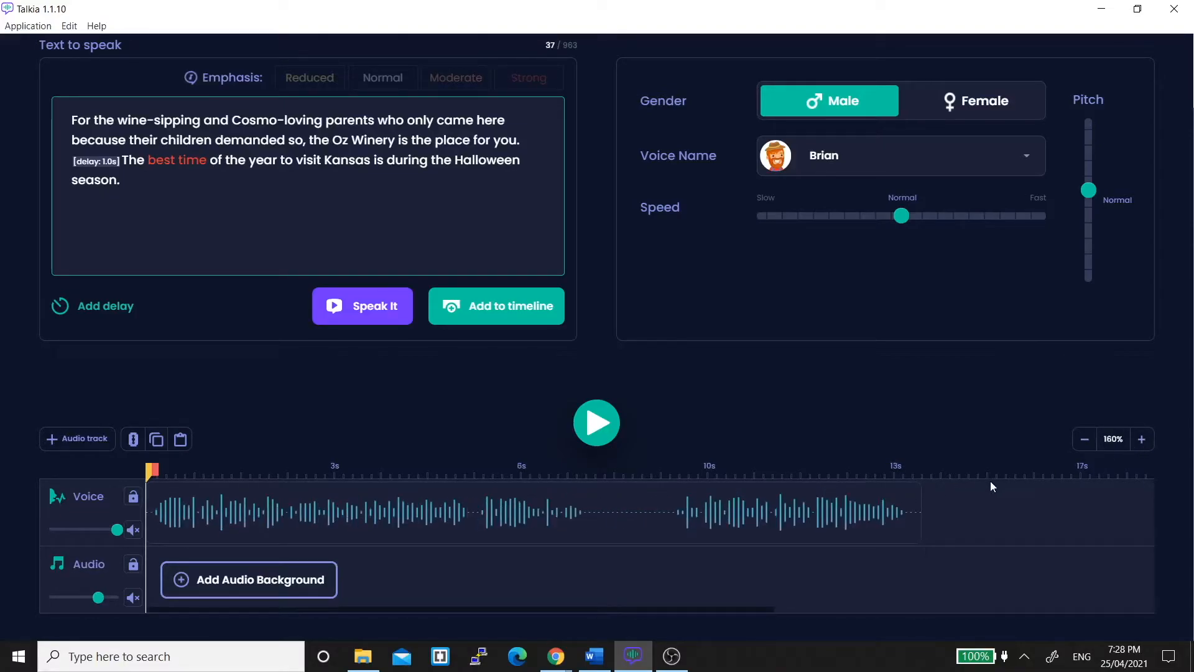
{"action": "left_click", "coordinate": [1082, 439]}
{"action": "left_click", "coordinate": [1082, 439]}
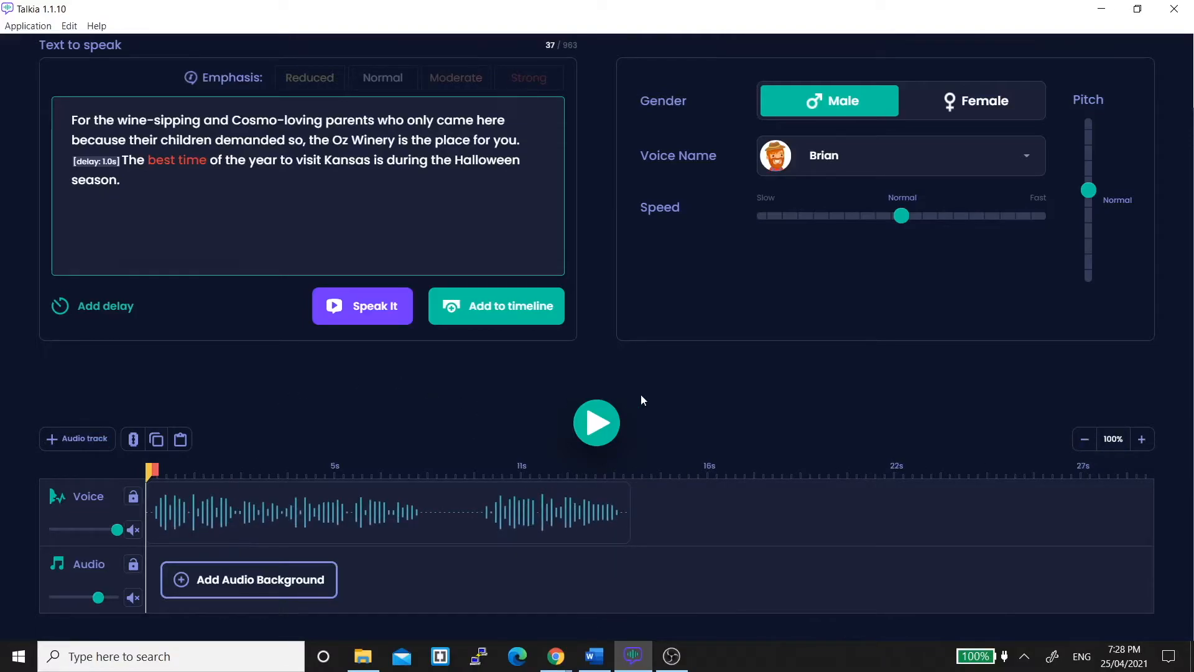
Browse the background music library, preview Timeless and insert it as the audio background.
{"action": "left_click", "coordinate": [221, 580]}
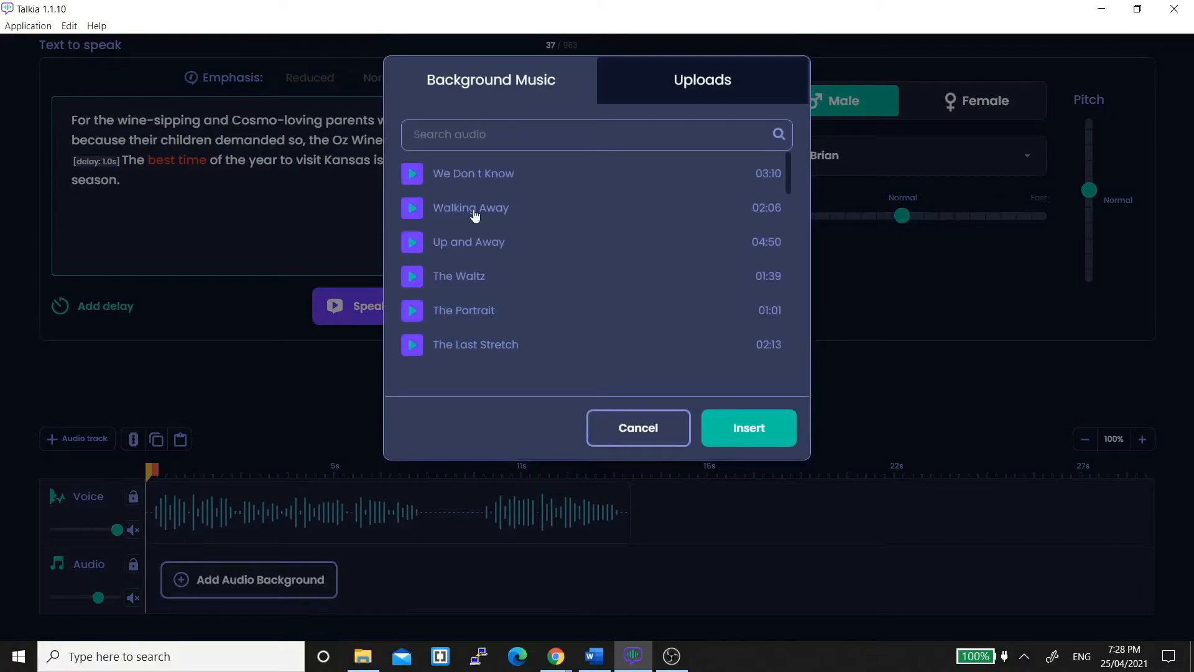
{"action": "scroll", "coordinate": [475, 215], "scroll_direction": "down", "scroll_amount": 15}
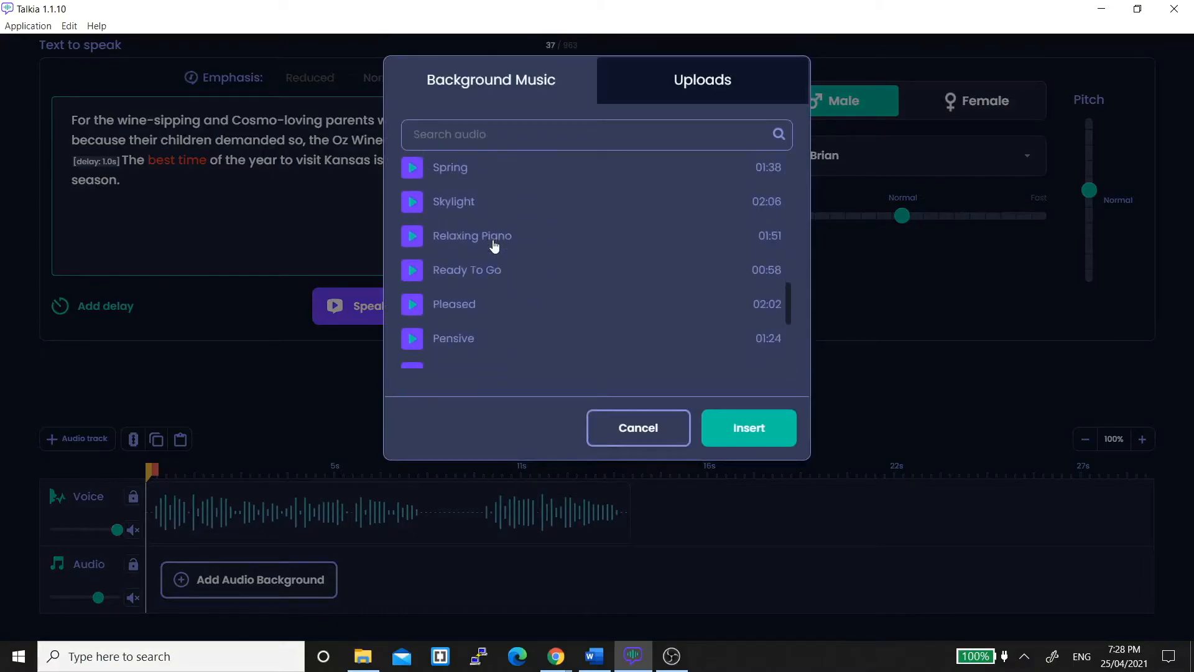
{"action": "scroll", "coordinate": [494, 245], "scroll_direction": "up", "scroll_amount": 6}
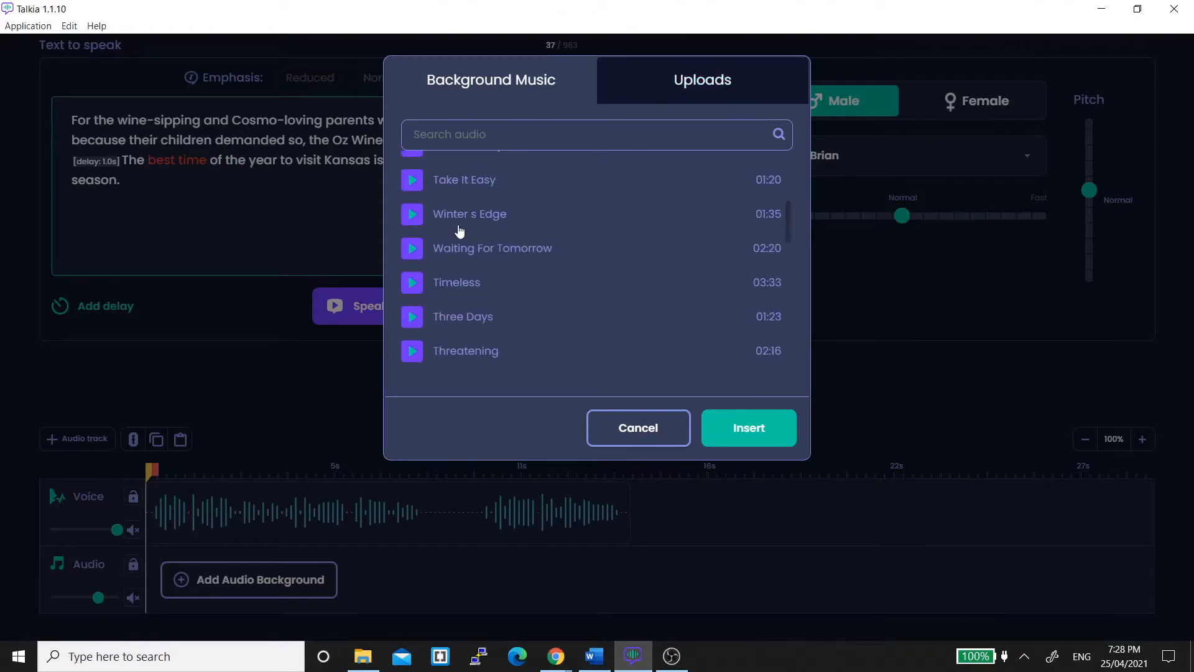
{"action": "scroll", "coordinate": [565, 254], "scroll_direction": "down", "scroll_amount": 2}
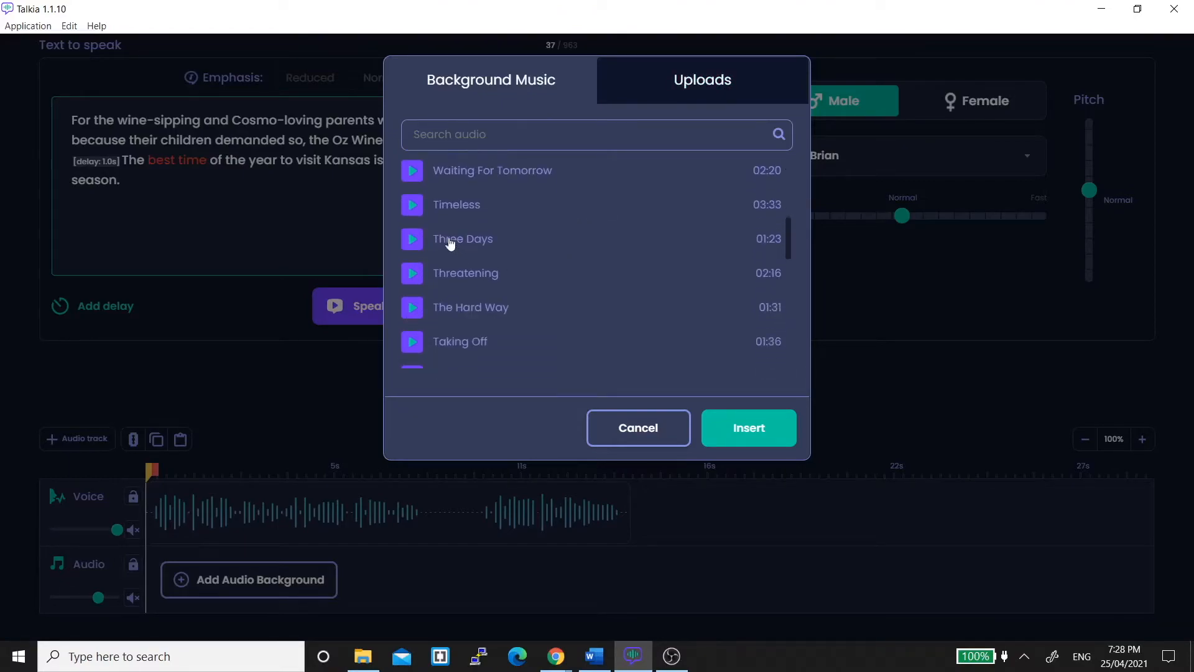
{"action": "left_click", "coordinate": [413, 205]}
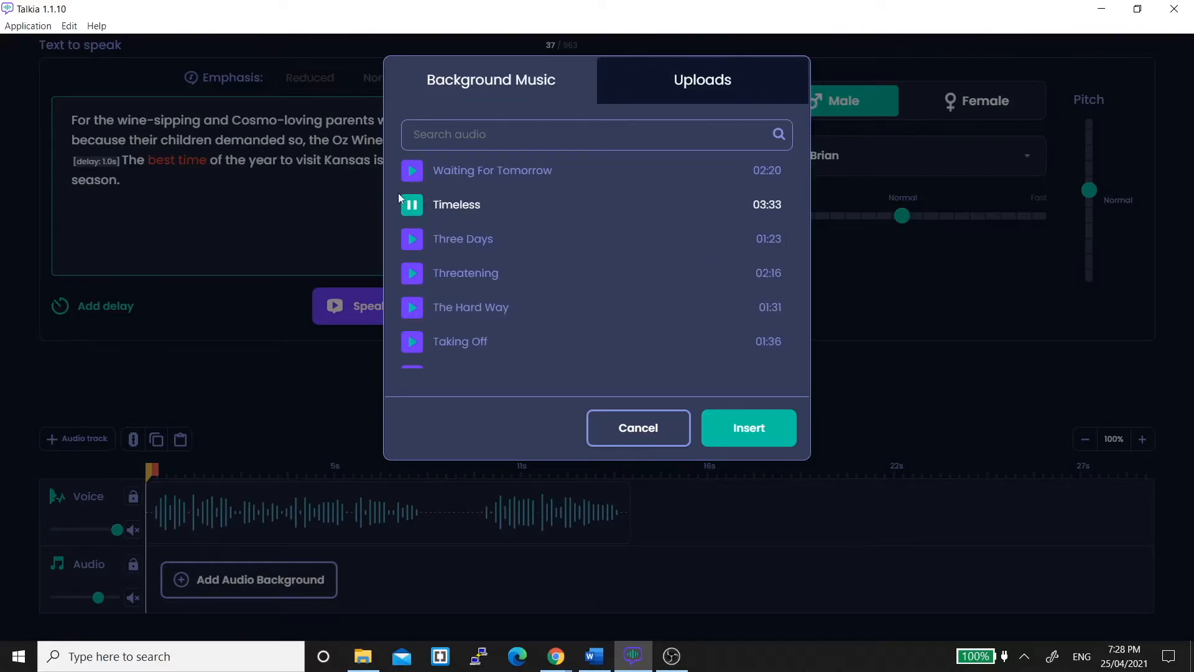
{"action": "left_click", "coordinate": [732, 438]}
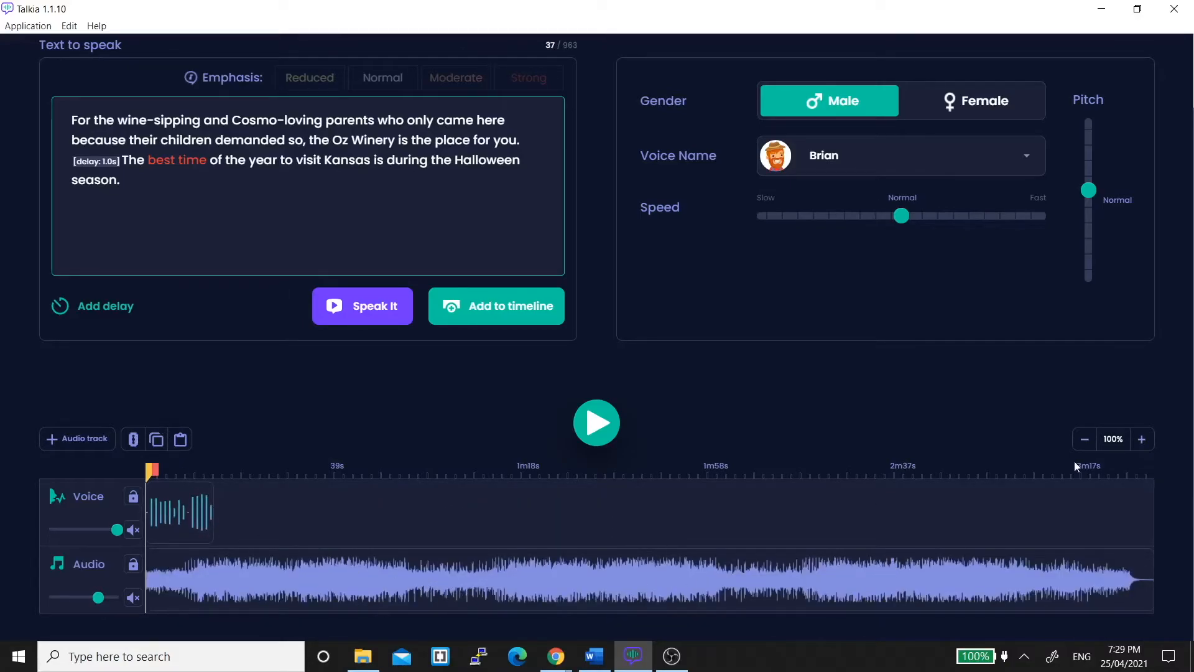
Trim the background music to about 26 seconds and shift the voice clip to start about 5 seconds in.
{"action": "double_click", "coordinate": [1085, 443]}
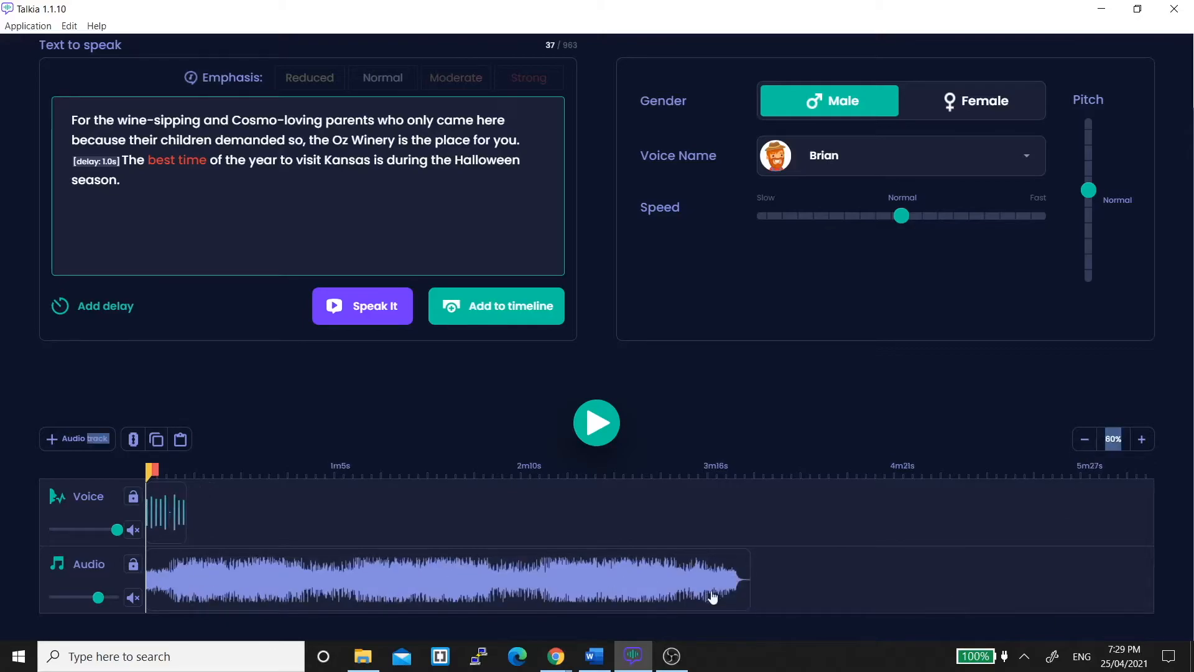
{"action": "left_click_drag", "start_coordinate": [749, 573], "coordinate": [220, 567]}
{"action": "left_click_drag", "start_coordinate": [158, 508], "coordinate": [176, 507]}
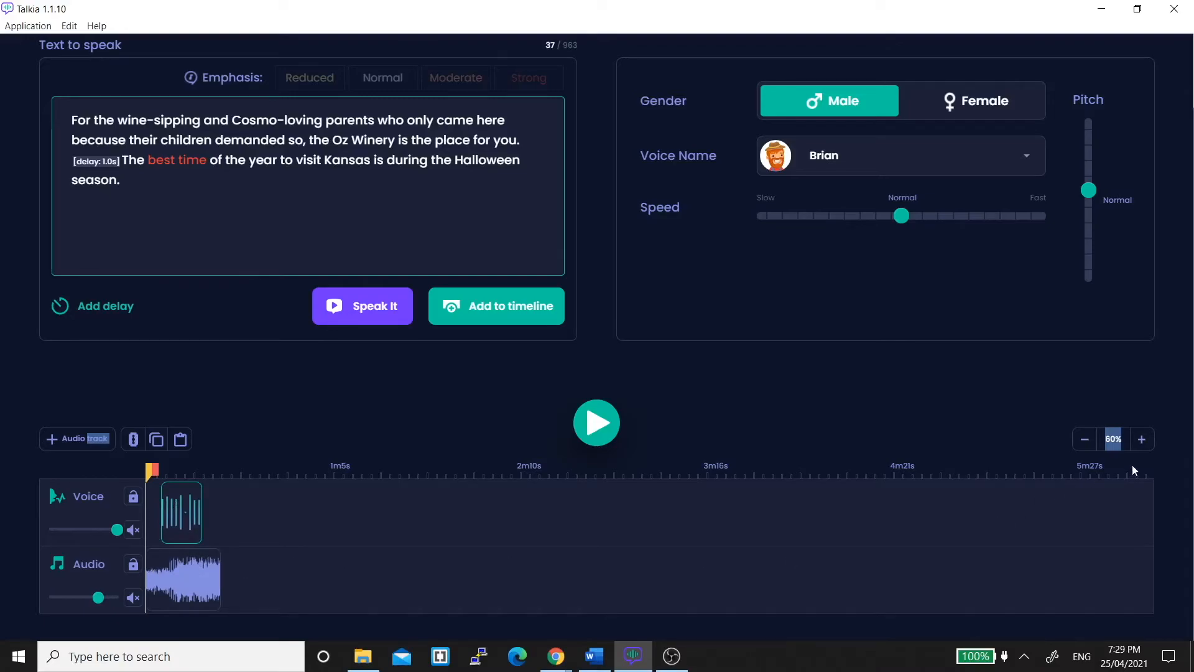
Lower the background music track volume slightly.
{"action": "left_click", "coordinate": [1142, 439]}
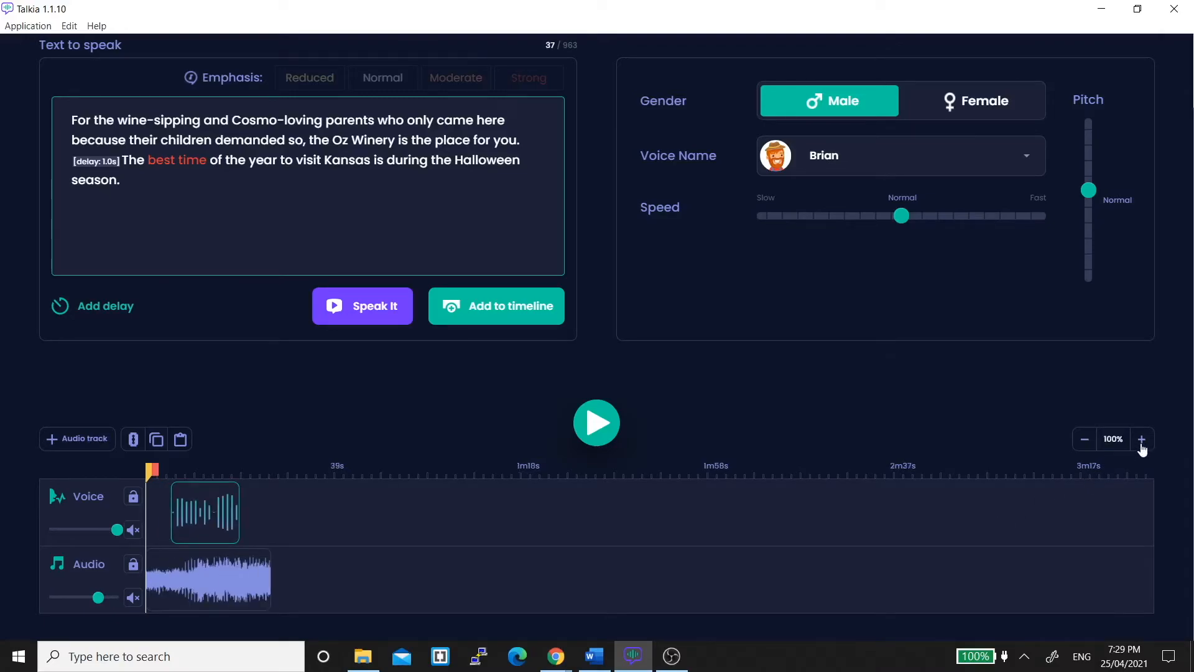
{"action": "left_click", "coordinate": [1142, 445]}
{"action": "left_click", "coordinate": [1142, 445]}
{"action": "left_click", "coordinate": [1142, 444]}
{"action": "left_click", "coordinate": [1142, 444]}
{"action": "left_click", "coordinate": [1142, 444]}
{"action": "left_click", "coordinate": [1141, 445]}
{"action": "left_click", "coordinate": [1141, 445]}
{"action": "left_click", "coordinate": [1142, 445]}
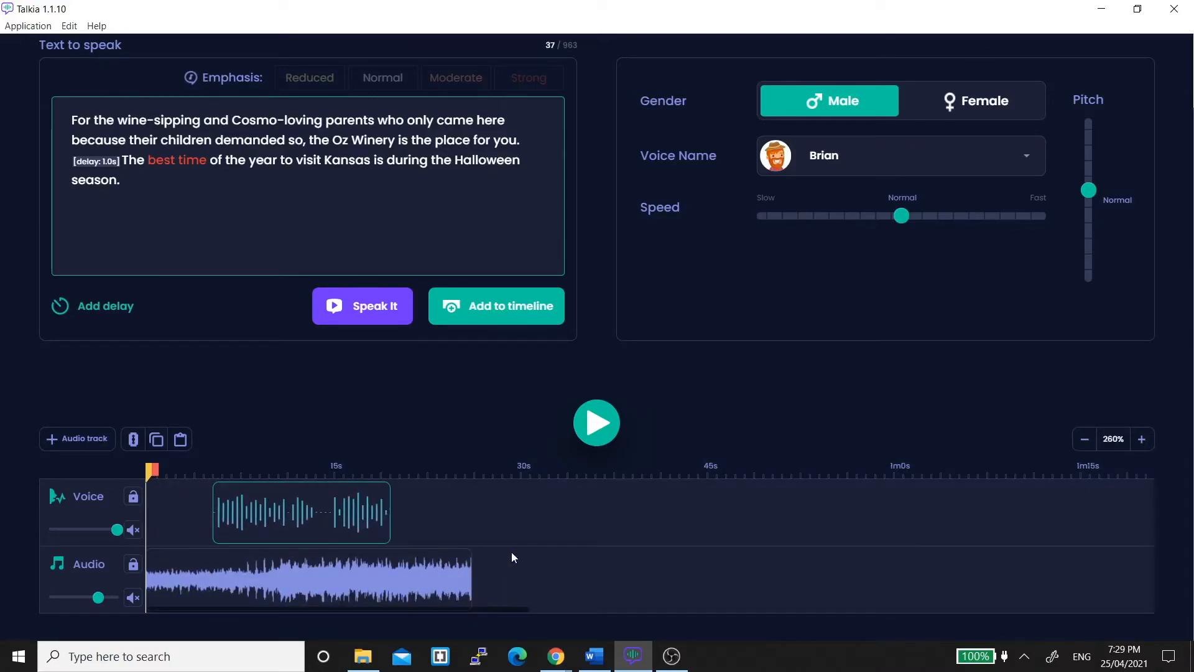
{"action": "left_click_drag", "start_coordinate": [98, 597], "coordinate": [79, 597]}
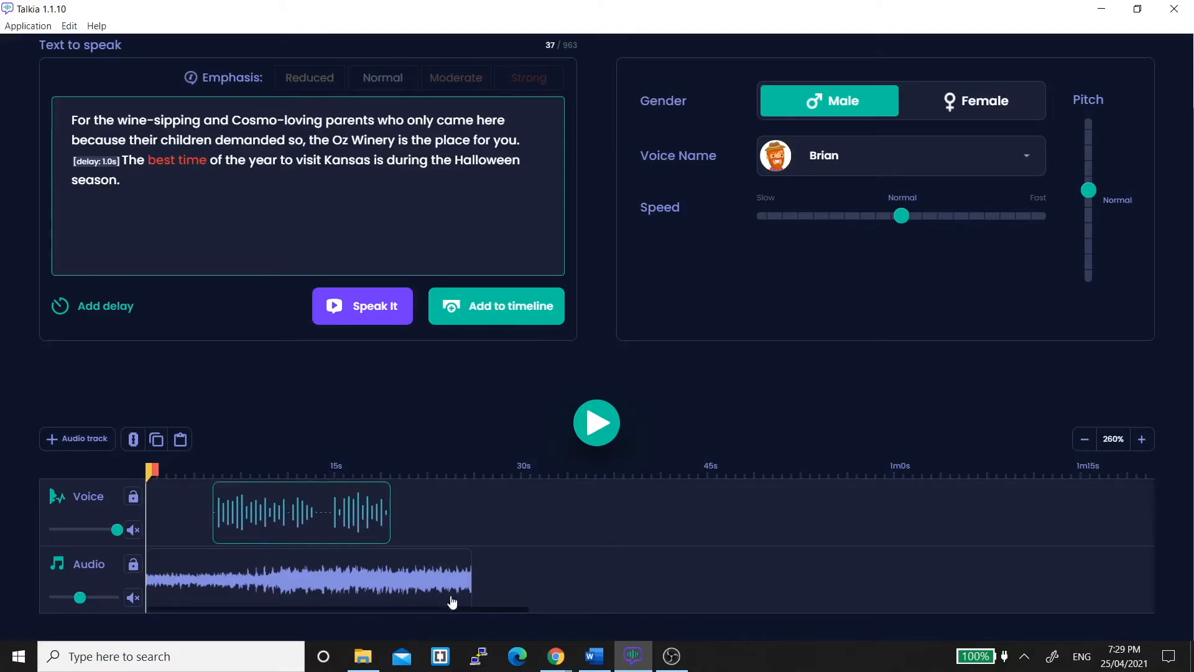
Apply a fade out to the background music clip, starting at about 16 seconds.
{"action": "right_click", "coordinate": [428, 582]}
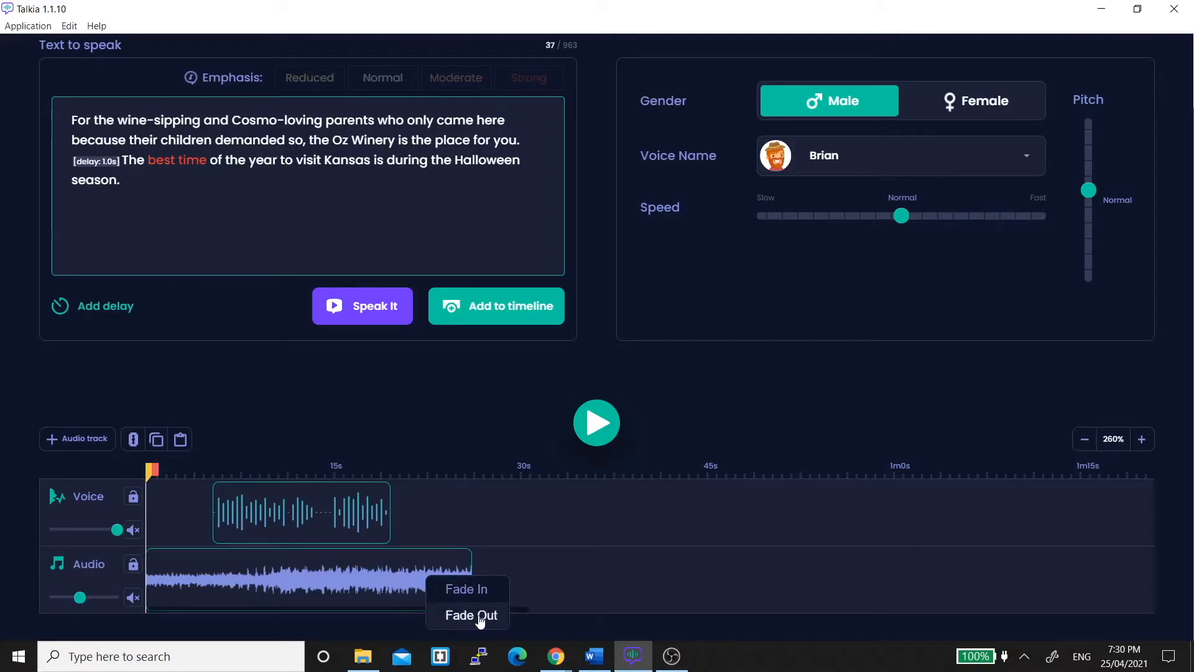
{"action": "left_click", "coordinate": [550, 570]}
{"action": "left_click", "coordinate": [428, 568]}
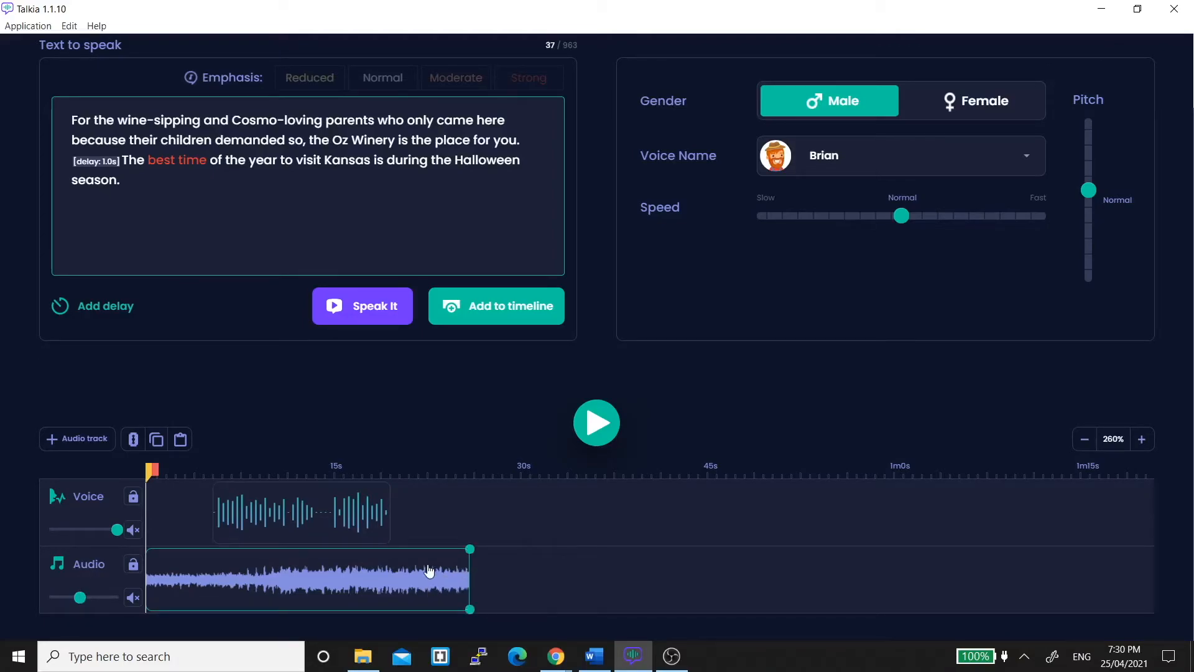
{"action": "left_click_drag", "start_coordinate": [472, 552], "coordinate": [344, 569]}
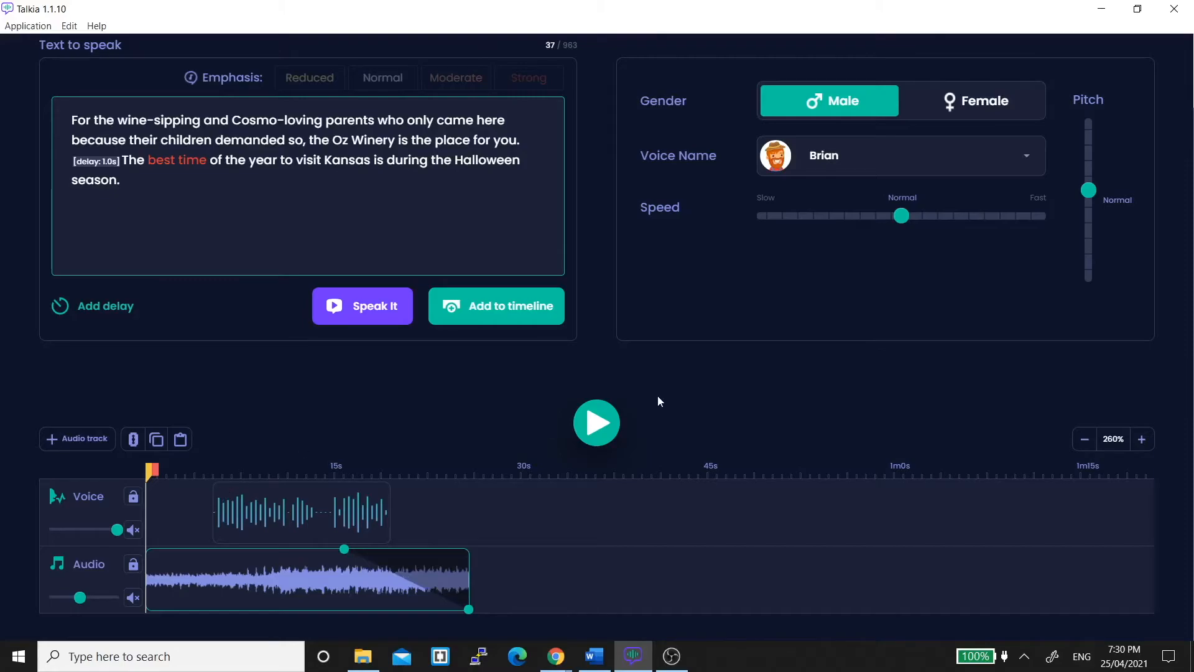
Play and pause the mix, then place the playhead at about 14 seconds and apply Cut there.
{"action": "left_click", "coordinate": [599, 422]}
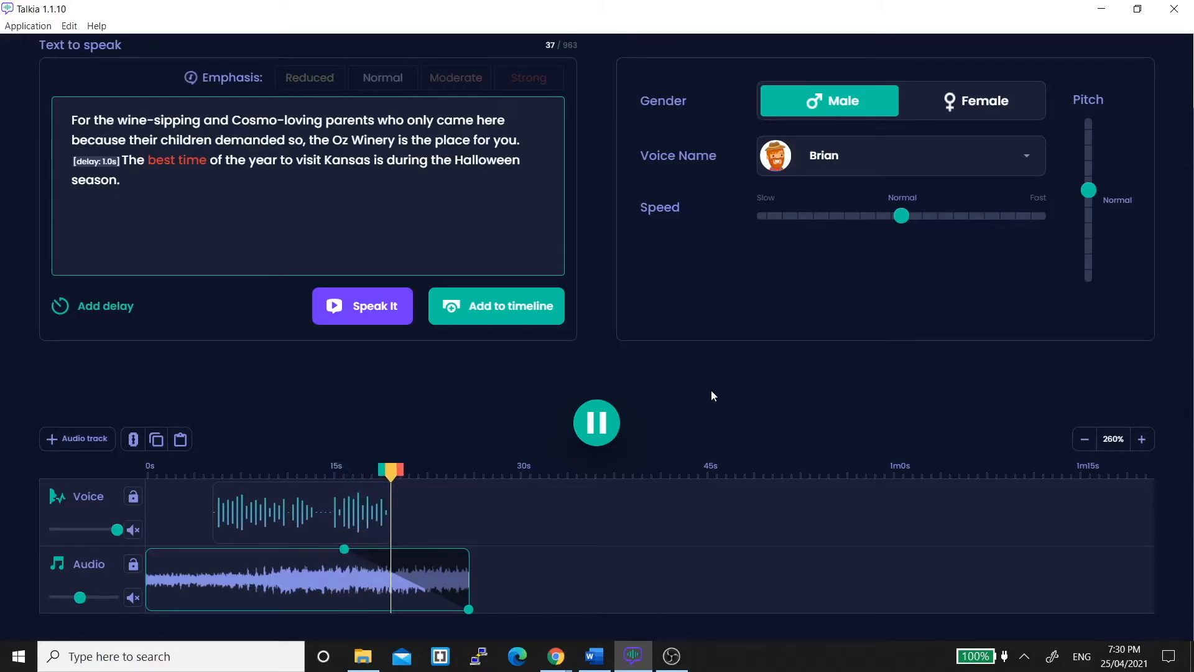
{"action": "left_click", "coordinate": [610, 424]}
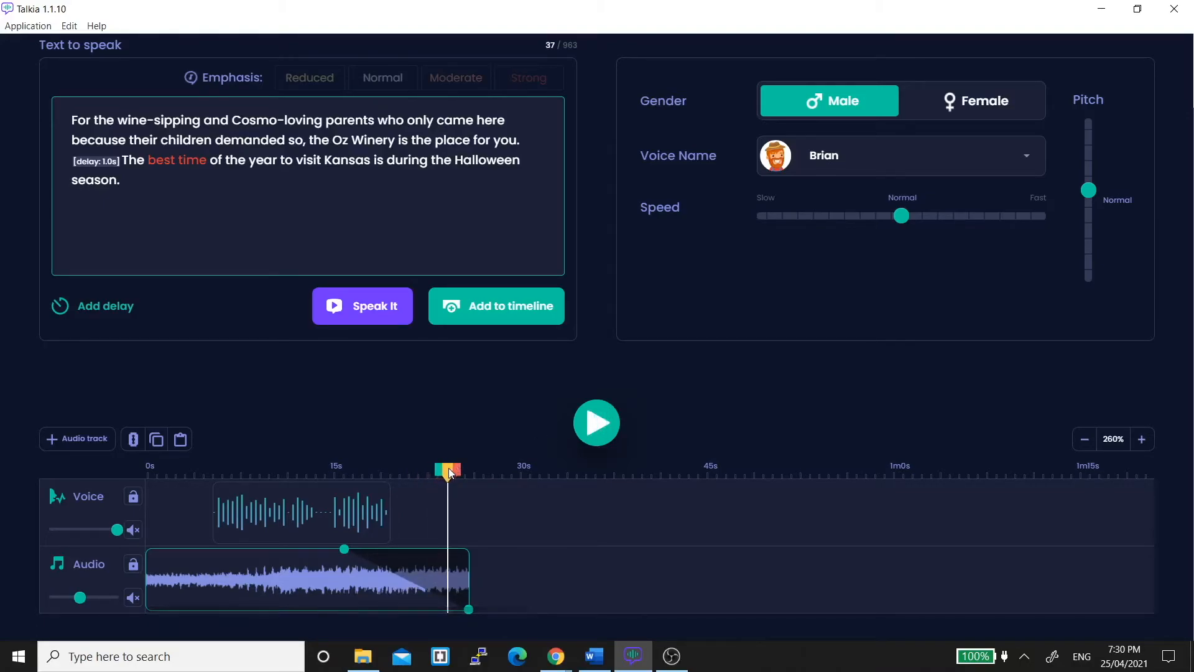
{"action": "mouse_move", "coordinate": [449, 468]}
{"action": "left_mouse_down"}
{"action": "mouse_move", "coordinate": [323, 470]}
{"action": "mouse_move", "coordinate": [340, 472]}
{"action": "left_mouse_up"}
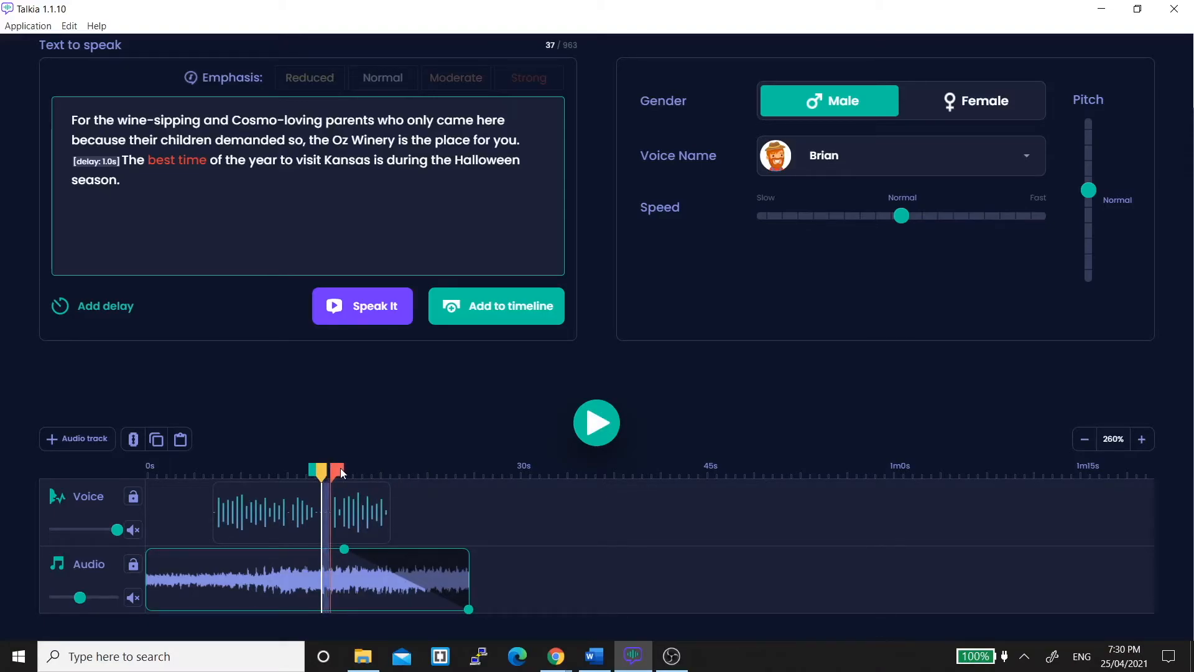
{"action": "left_click_drag", "start_coordinate": [322, 470], "coordinate": [321, 470]}
{"action": "left_click", "coordinate": [133, 443]}
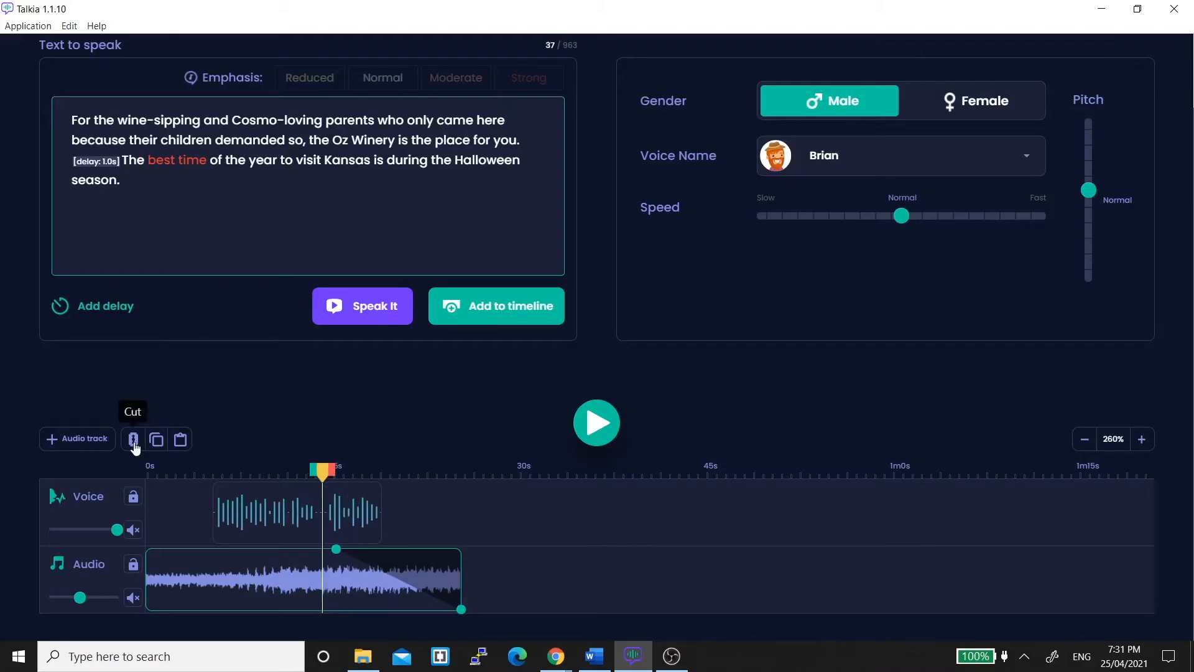
Export the project as an MP3 file named Test Project.mp3.
{"action": "scroll", "coordinate": [934, 316], "scroll_direction": "up", "scroll_amount": 2}
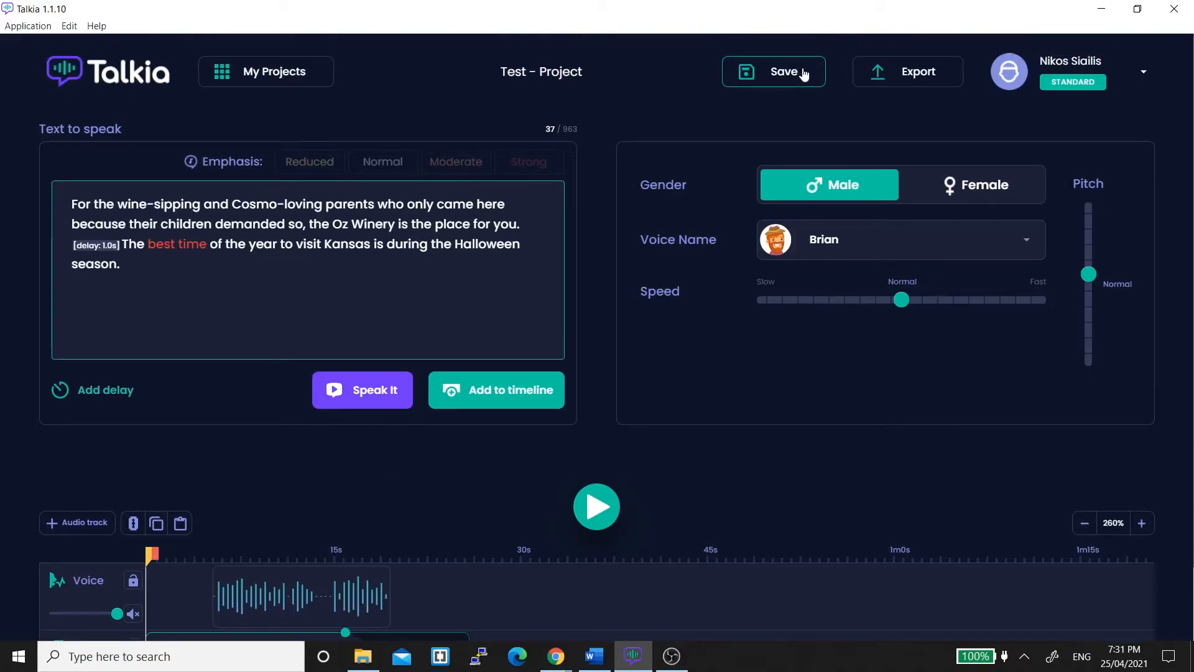
{"action": "left_click", "coordinate": [914, 77]}
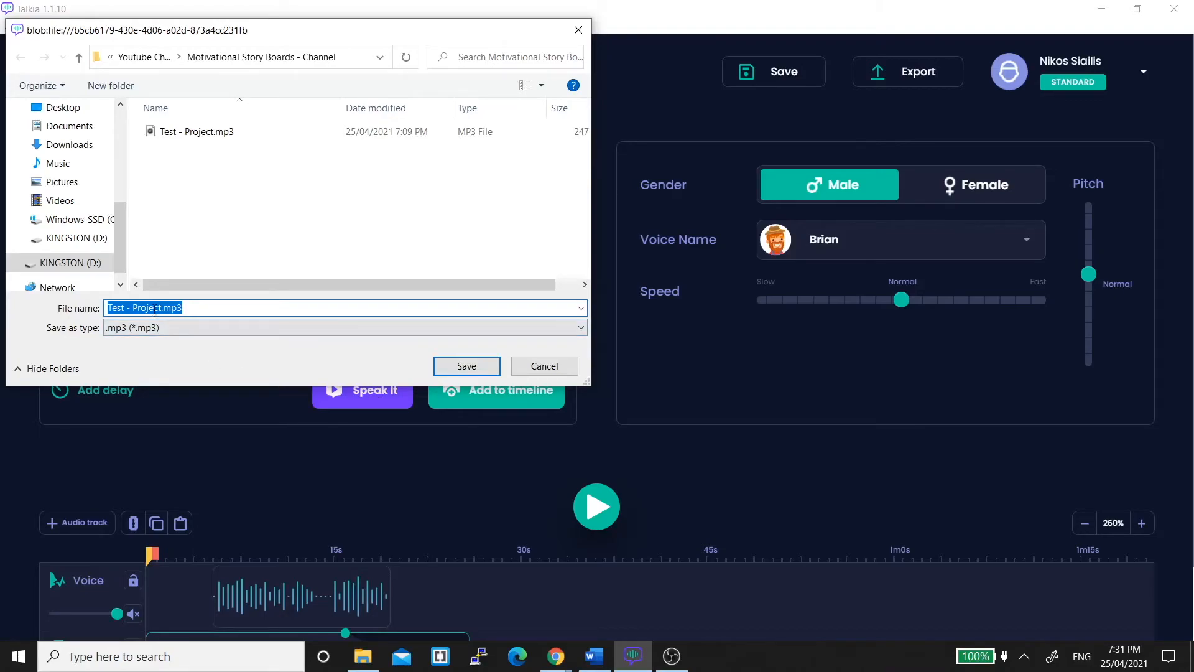
{"action": "left_click", "coordinate": [130, 307]}
{"action": "key", "text": "BackSpace"}
{"action": "key", "text": "BackSpace"}
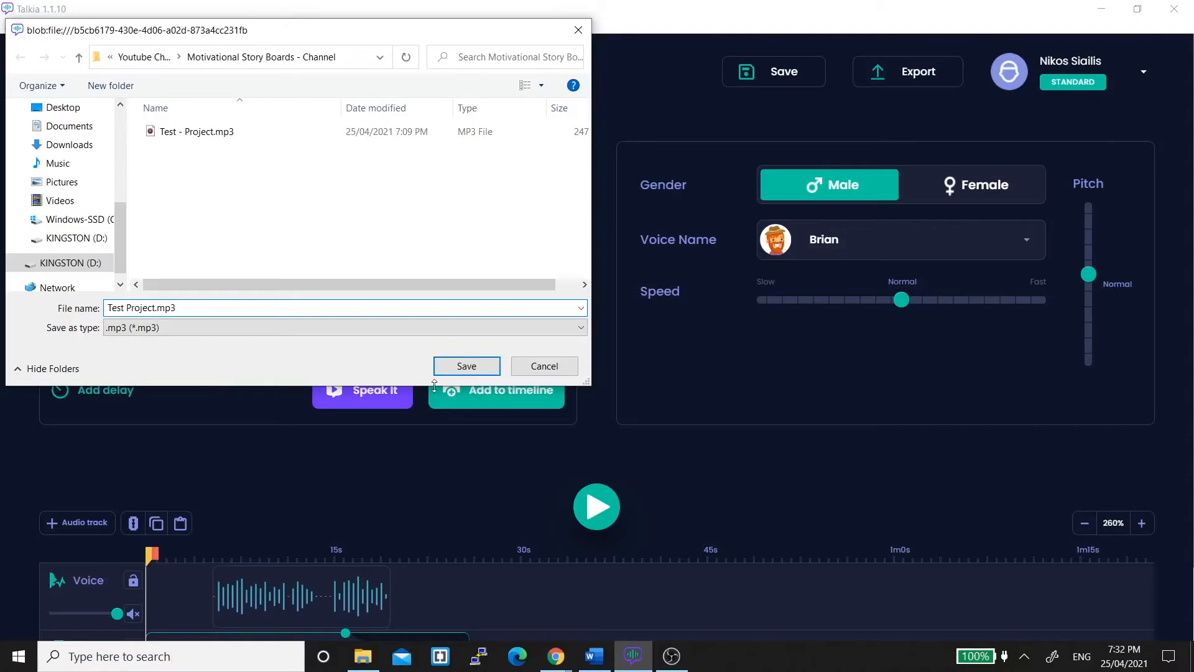
{"action": "left_click", "coordinate": [466, 367]}
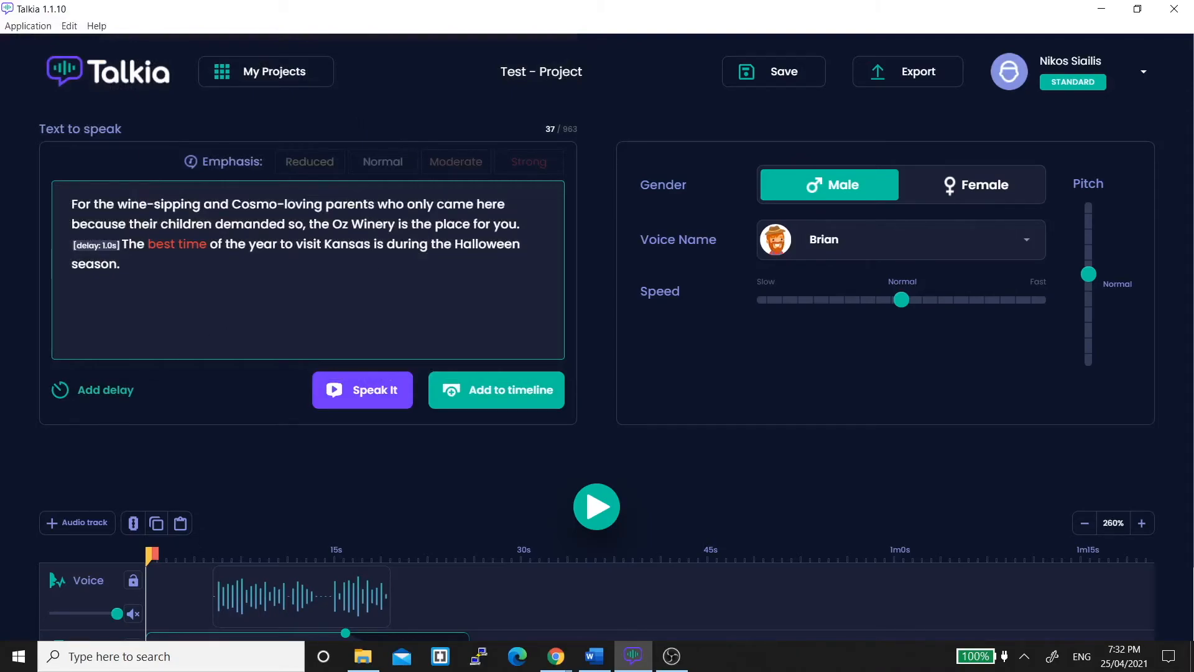
{"action": "left_click", "coordinate": [672, 656]}
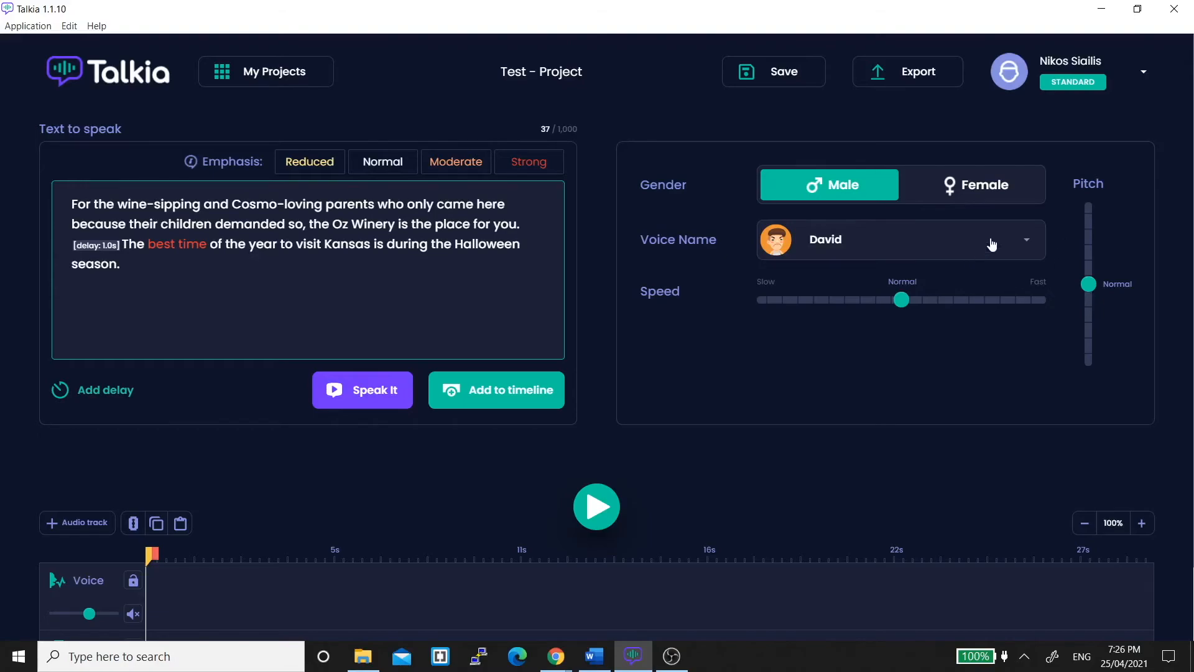
{"action": "left_click", "coordinate": [991, 243]}
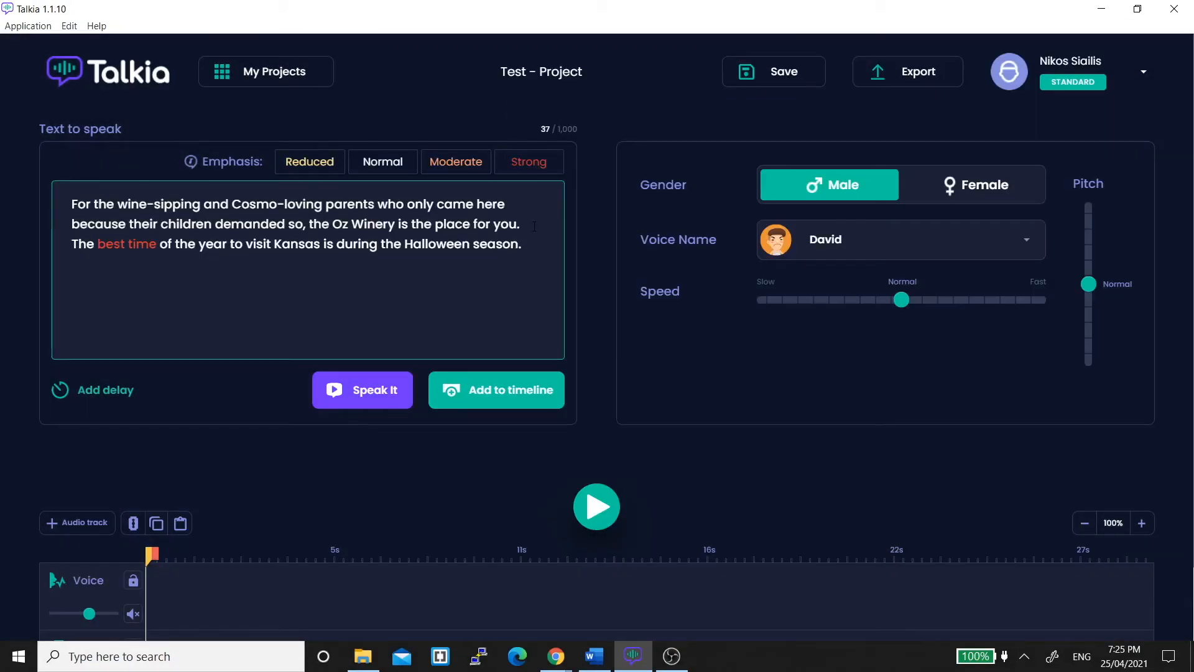
Insert a delay before the second sentence and increase it to 1.0s.
{"action": "left_click", "coordinate": [90, 390]}
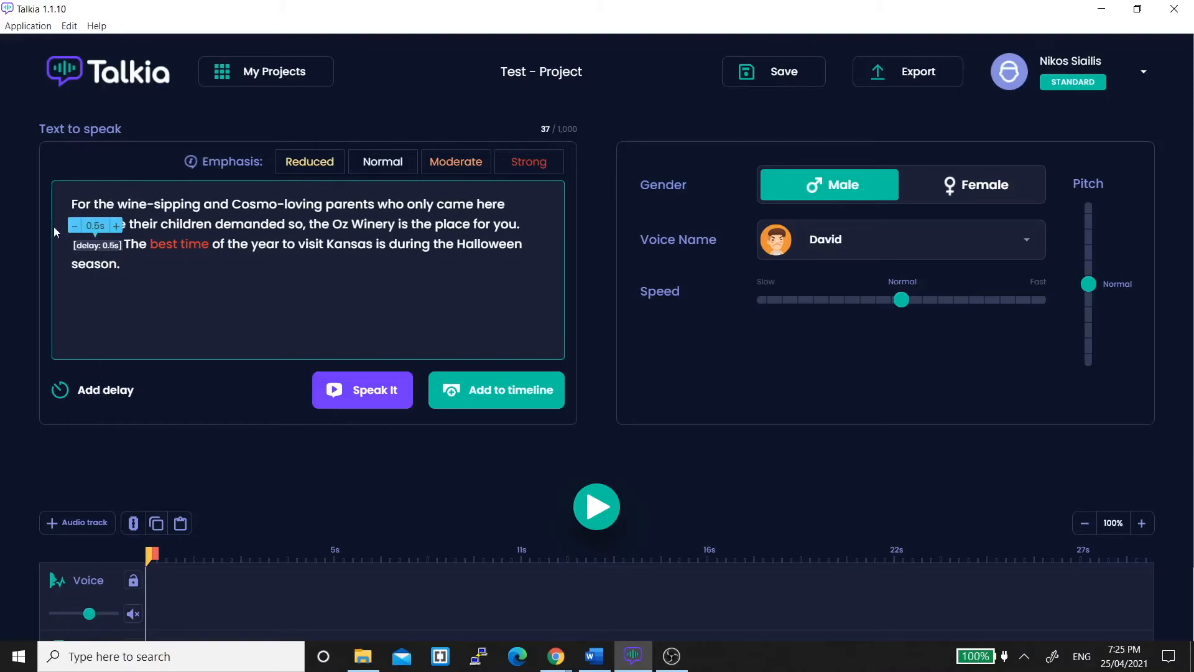
{"action": "left_click", "coordinate": [116, 226]}
{"action": "left_click", "coordinate": [115, 225]}
{"action": "left_click", "coordinate": [116, 225]}
{"action": "left_click", "coordinate": [116, 225]}
{"action": "left_click", "coordinate": [115, 226]}
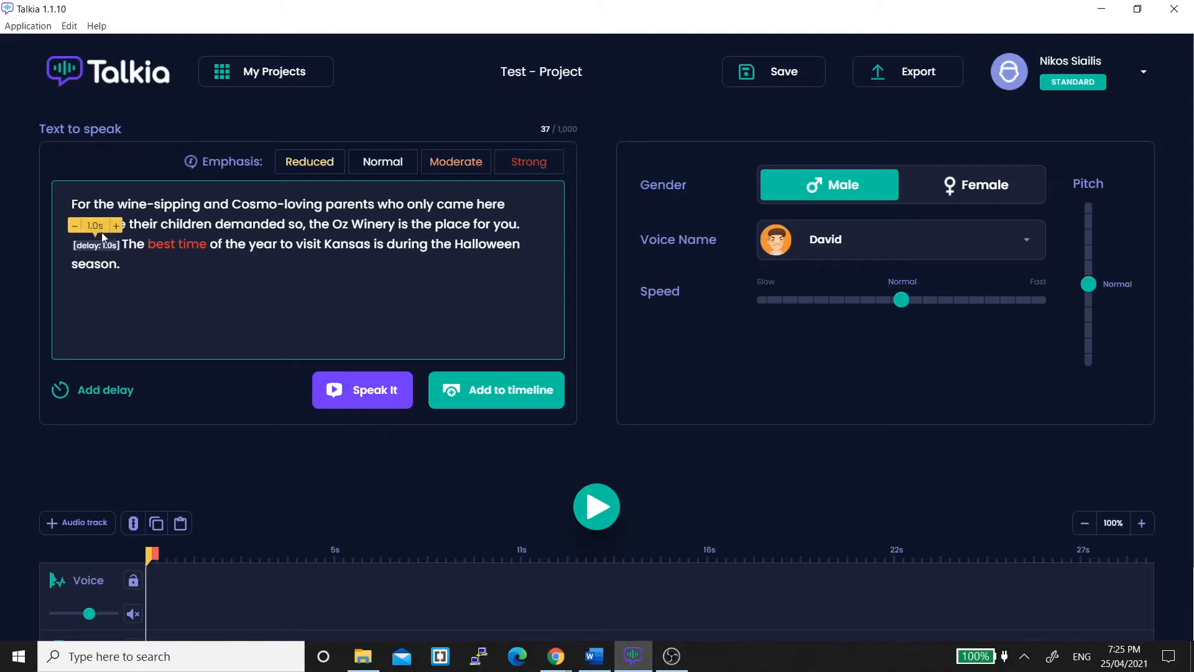
{"action": "left_click", "coordinate": [137, 271]}
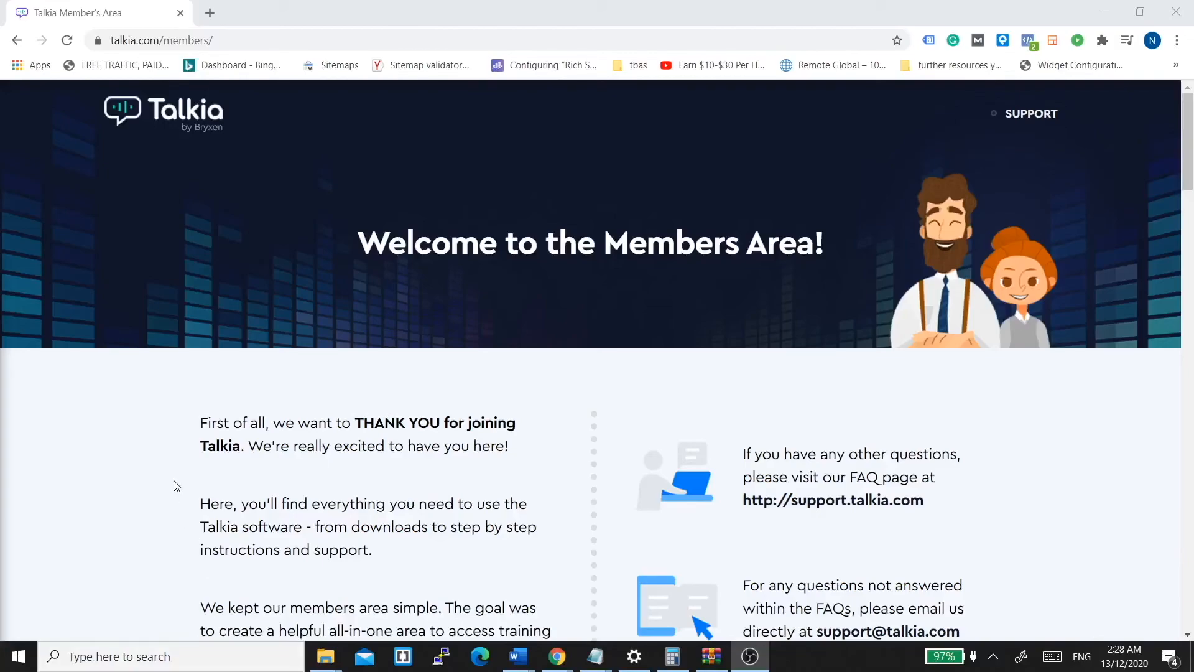
Download the 64-bit Windows Talkia installer from the members area download section.
{"action": "scroll", "coordinate": [179, 479], "scroll_direction": "down", "scroll_amount": 4}
{"action": "scroll", "coordinate": [180, 474], "scroll_direction": "down", "scroll_amount": 2}
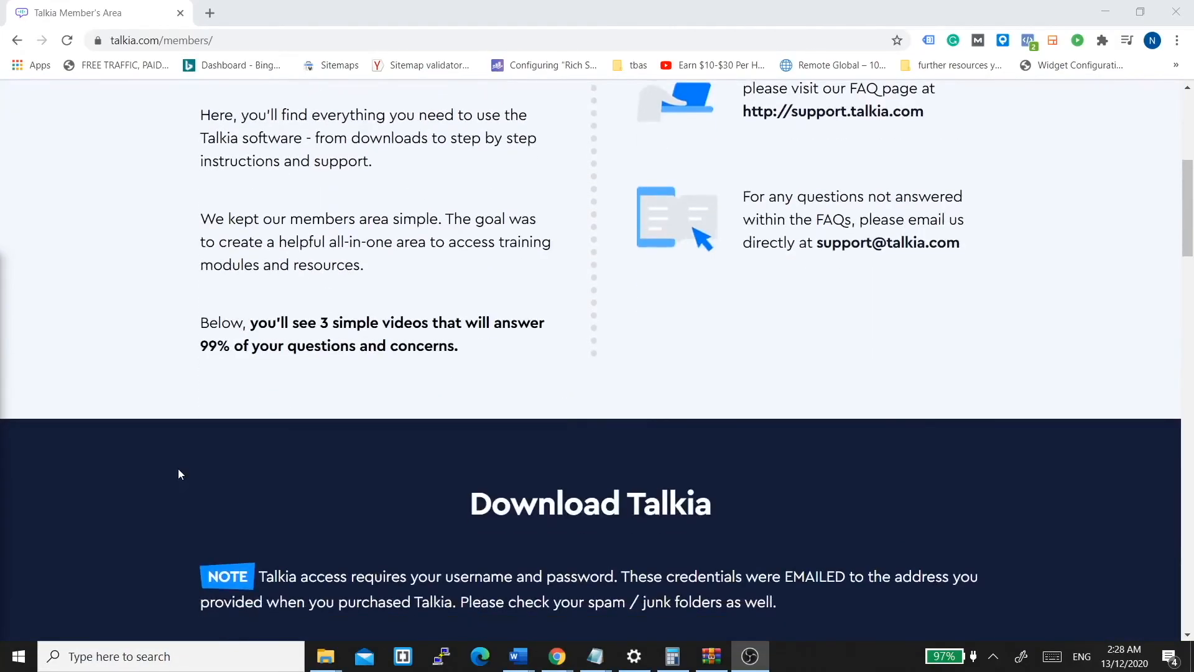
{"action": "scroll", "coordinate": [180, 473], "scroll_direction": "down", "scroll_amount": 3}
{"action": "scroll", "coordinate": [178, 474], "scroll_direction": "down", "scroll_amount": 3}
{"action": "scroll", "coordinate": [177, 474], "scroll_direction": "up", "scroll_amount": 3}
{"action": "scroll", "coordinate": [177, 474], "scroll_direction": "down", "scroll_amount": 1}
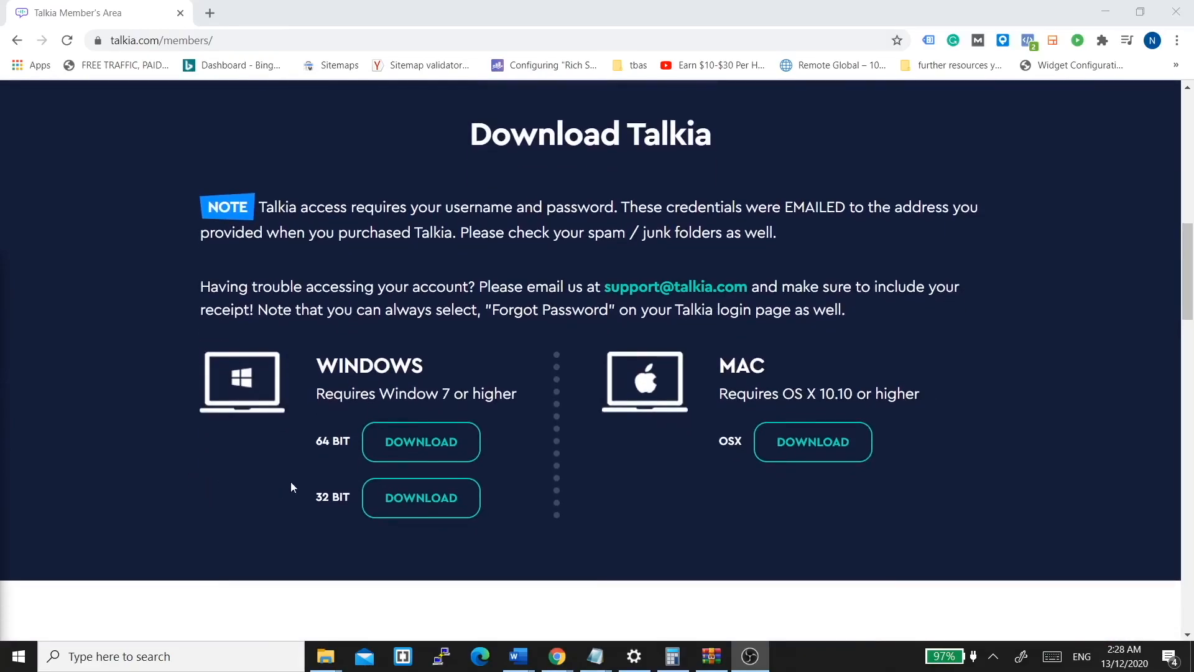
{"action": "right_click", "coordinate": [421, 455]}
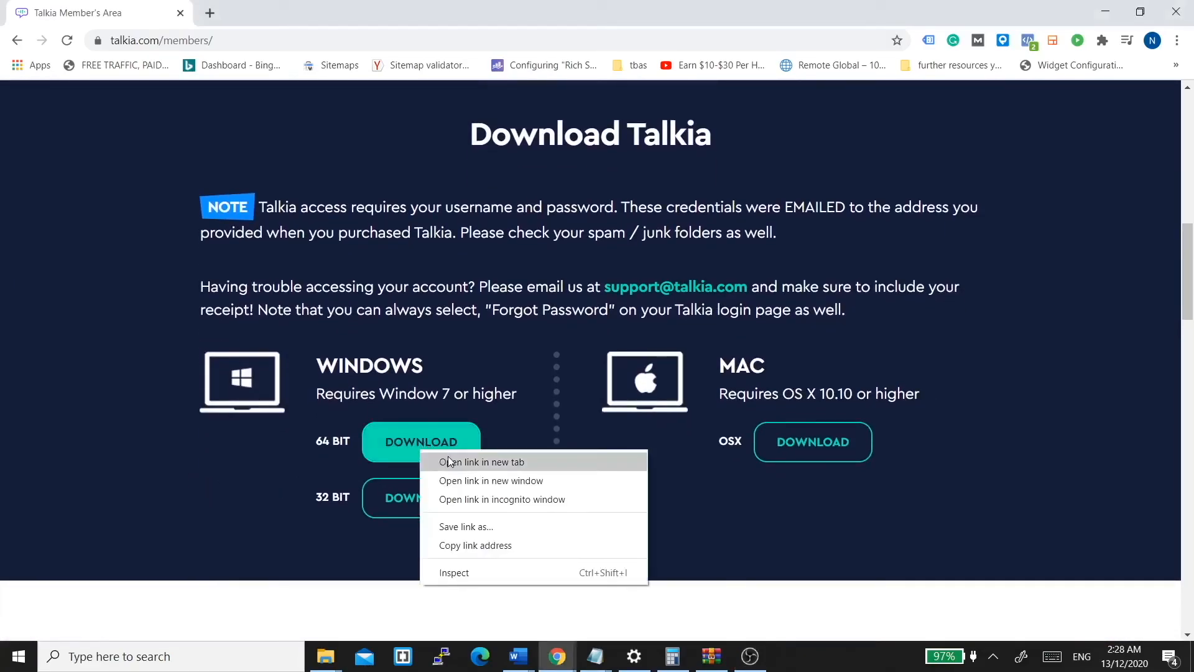
{"action": "left_click", "coordinate": [449, 461]}
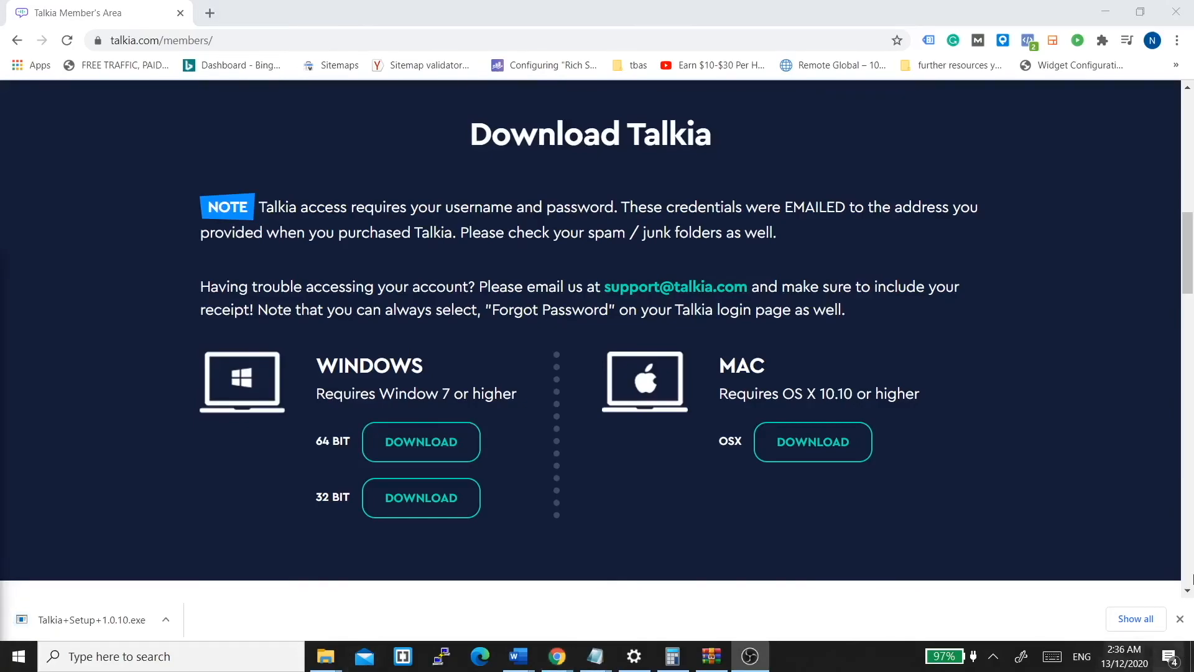
Run the downloaded Talkia setup file and bring up its installer window.
{"action": "left_click", "coordinate": [122, 618]}
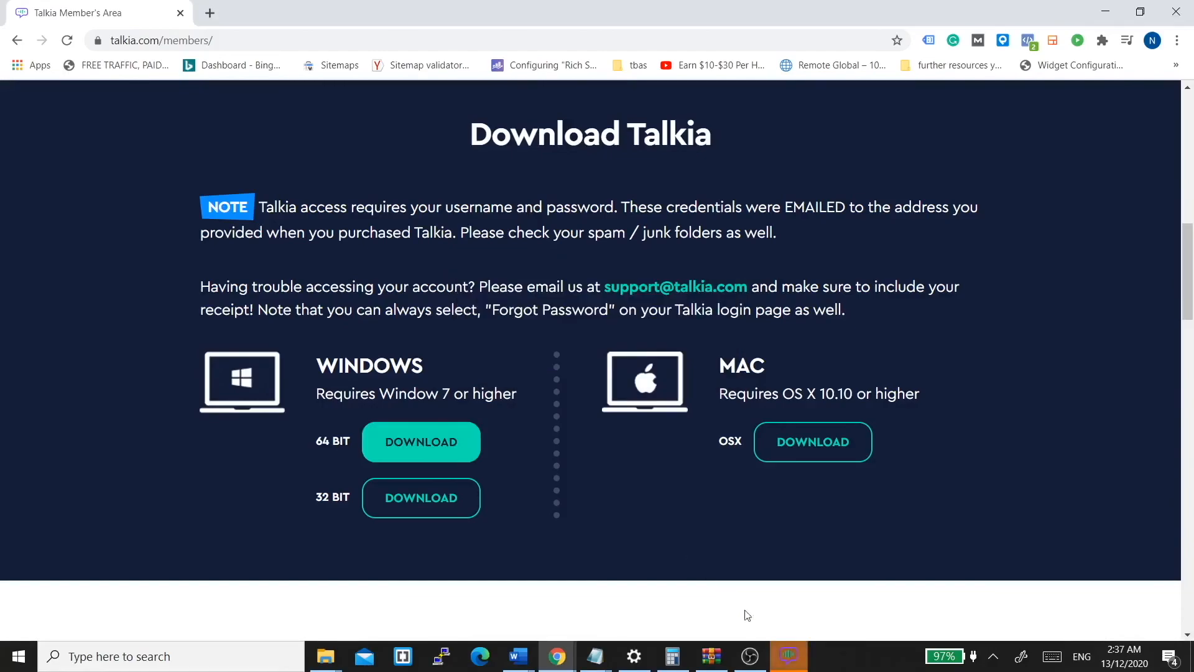
{"action": "mouse_move", "coordinate": [788, 660]}
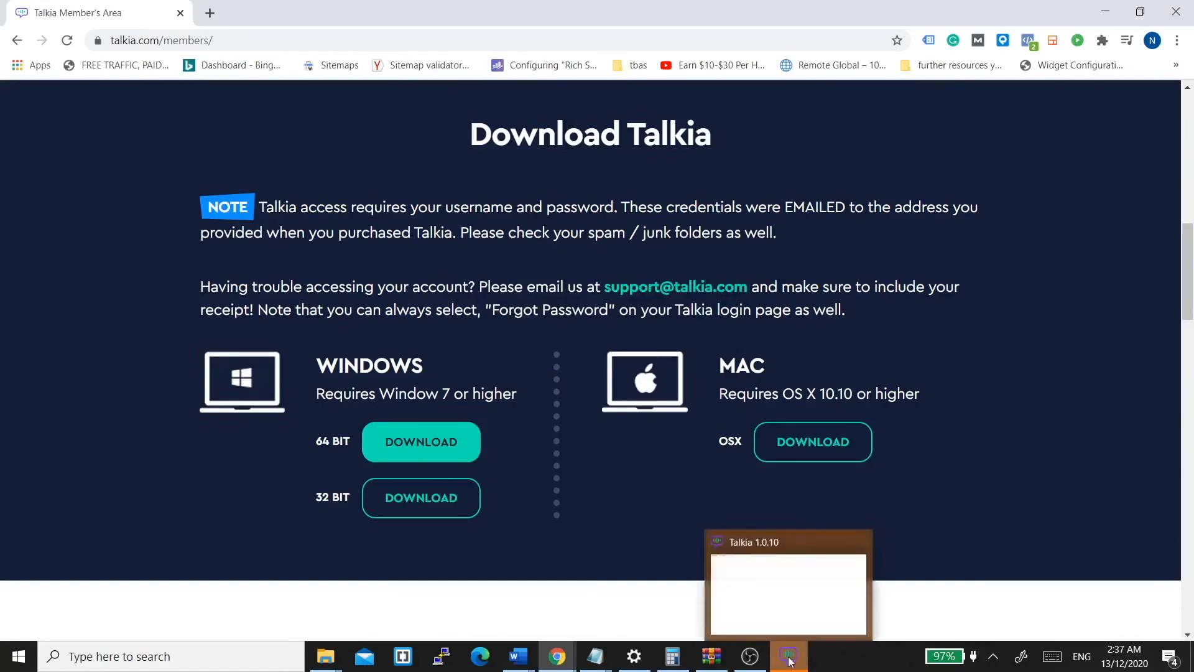
{"action": "left_click", "coordinate": [772, 597]}
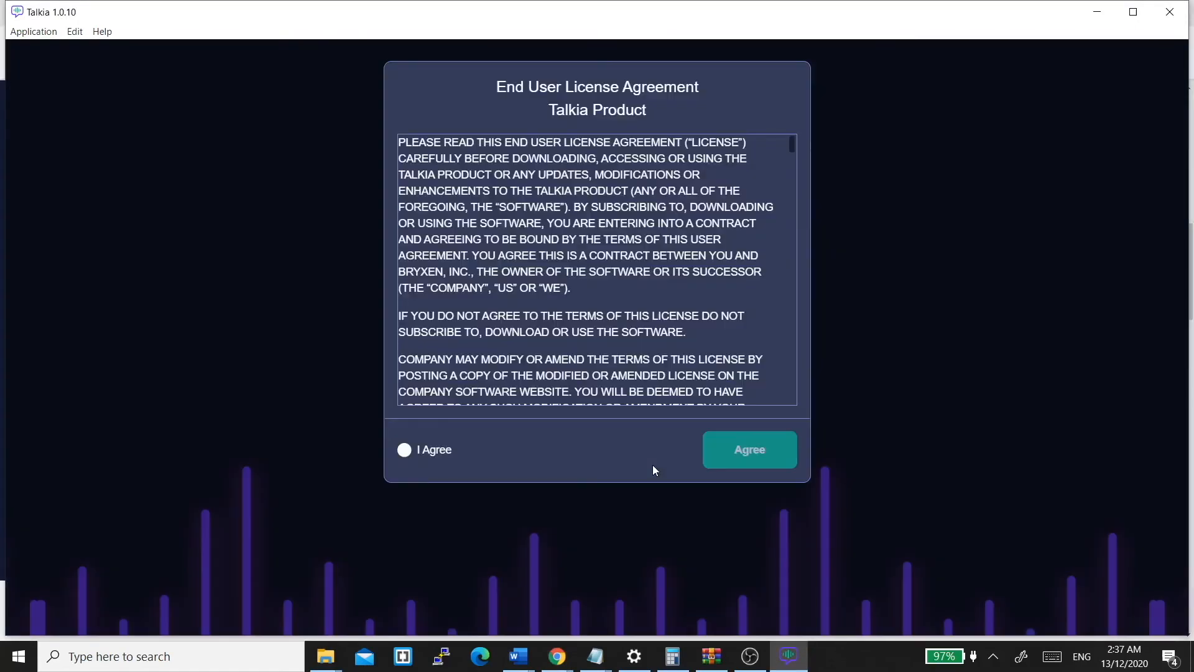
Scroll to the end of the End User License Agreement, tick I Agree and accept it.
{"action": "scroll", "coordinate": [594, 263], "scroll_direction": "down", "scroll_amount": 10}
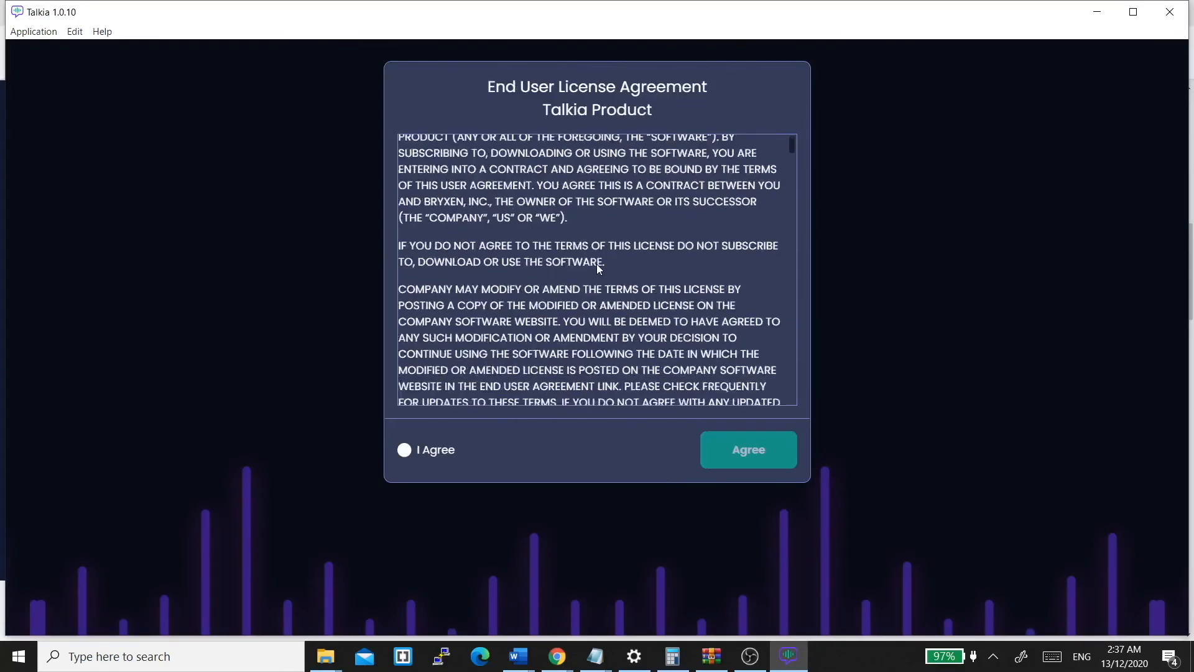
{"action": "scroll", "coordinate": [597, 263], "scroll_direction": "down", "scroll_amount": 10}
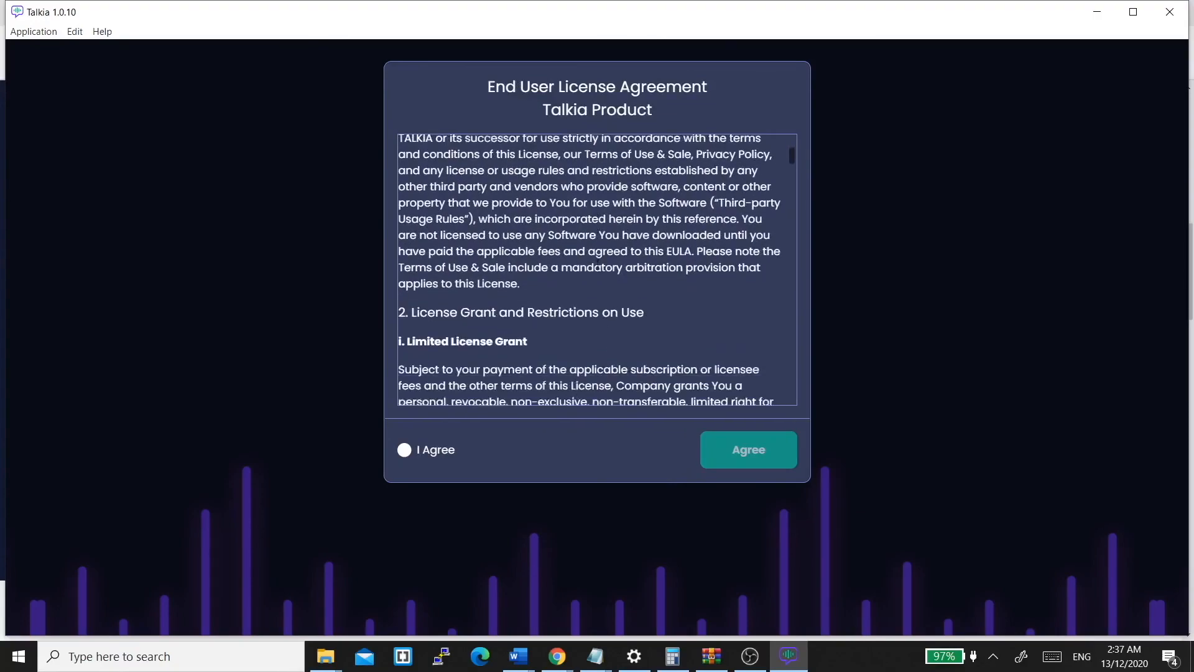
{"action": "scroll", "coordinate": [597, 264], "scroll_direction": "down", "scroll_amount": 10}
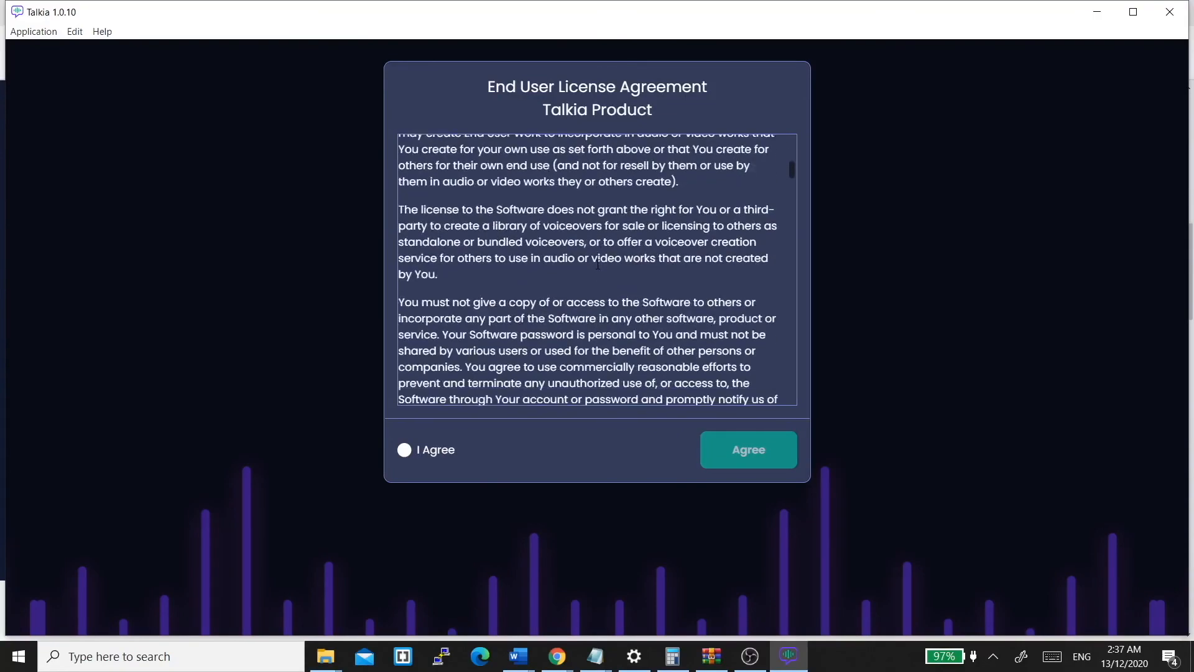
{"action": "scroll", "coordinate": [597, 263], "scroll_direction": "down", "scroll_amount": 3}
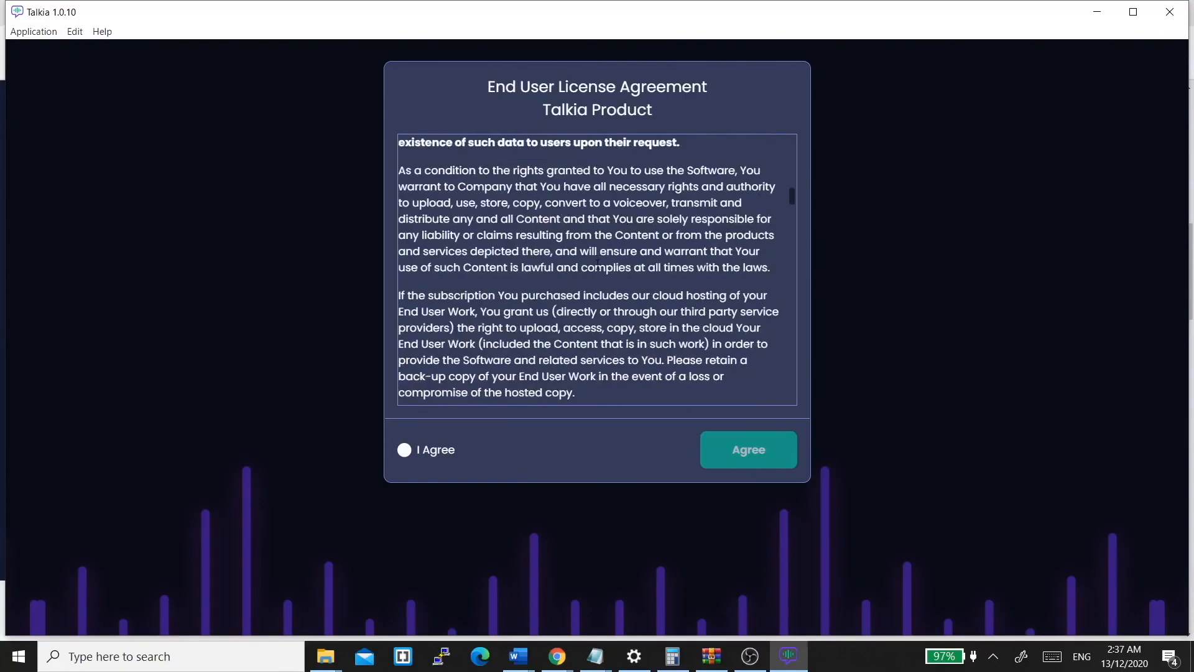
{"action": "scroll", "coordinate": [597, 264], "scroll_direction": "down", "scroll_amount": 5}
{"action": "left_click_drag", "start_coordinate": [789, 211], "coordinate": [794, 401]}
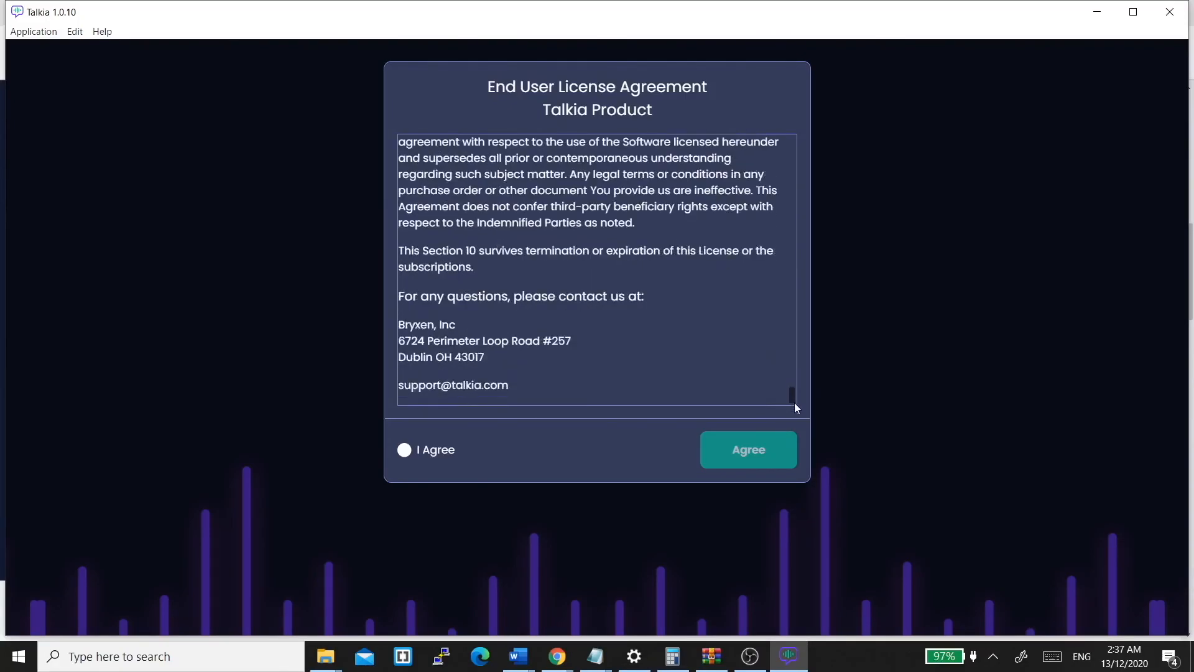
{"action": "left_click", "coordinate": [405, 450]}
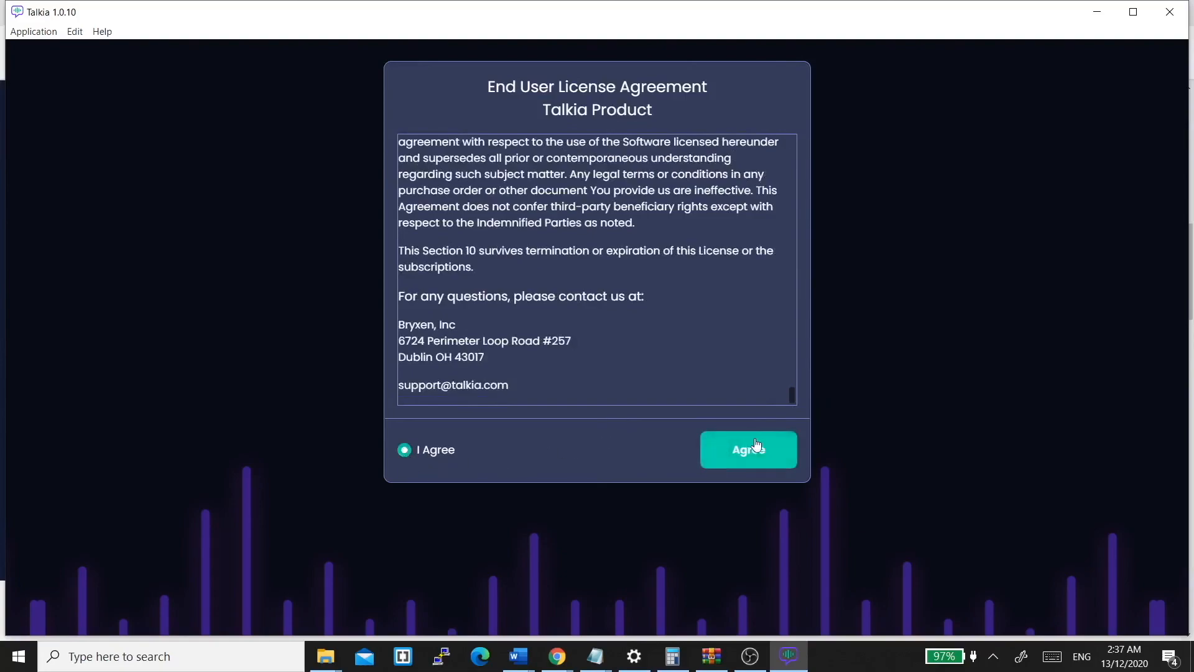
{"action": "left_click", "coordinate": [757, 445]}
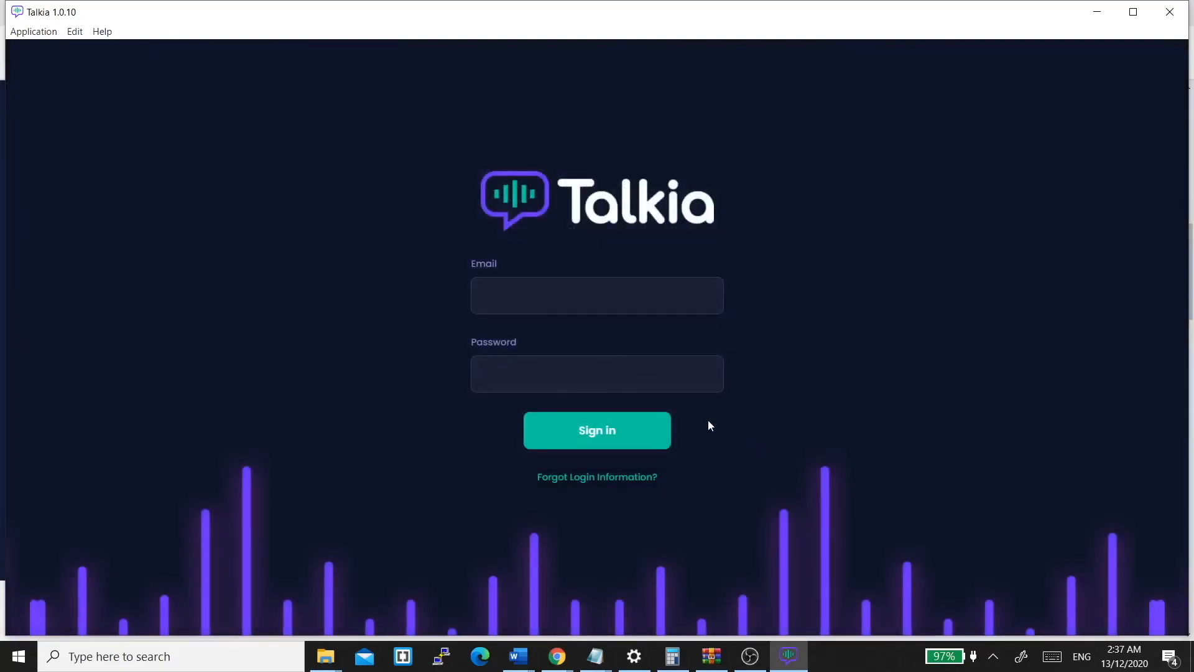